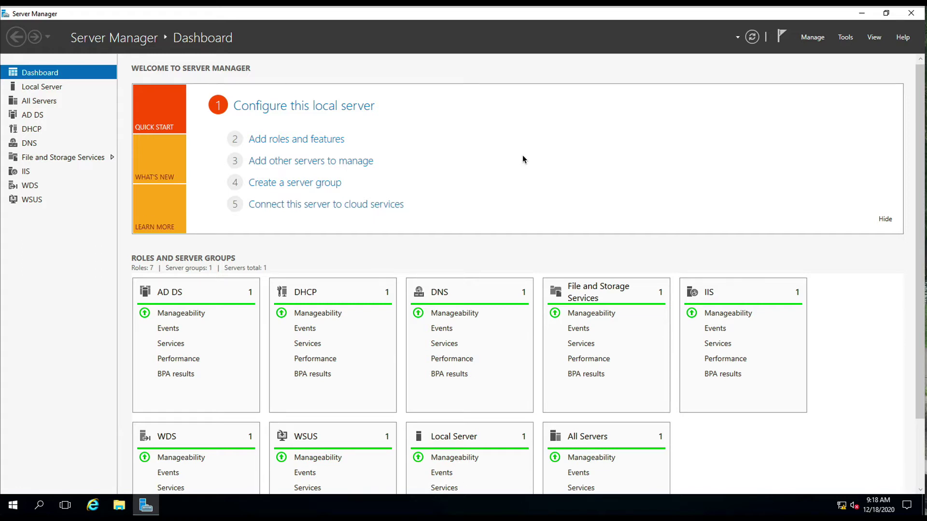
- Launch DHCP from Server Manager's Tools menu, enlarge its window and widen the tree pane
left_click(844, 40)
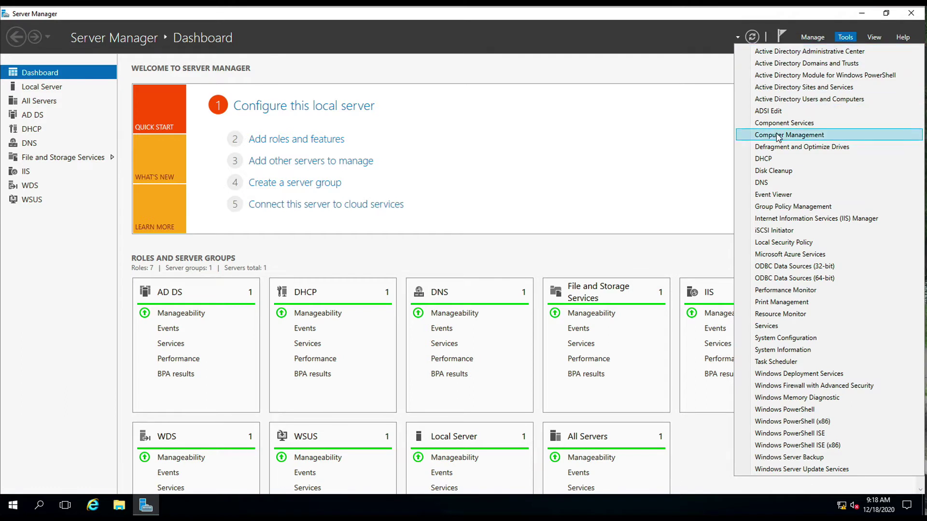
left_click(763, 160)
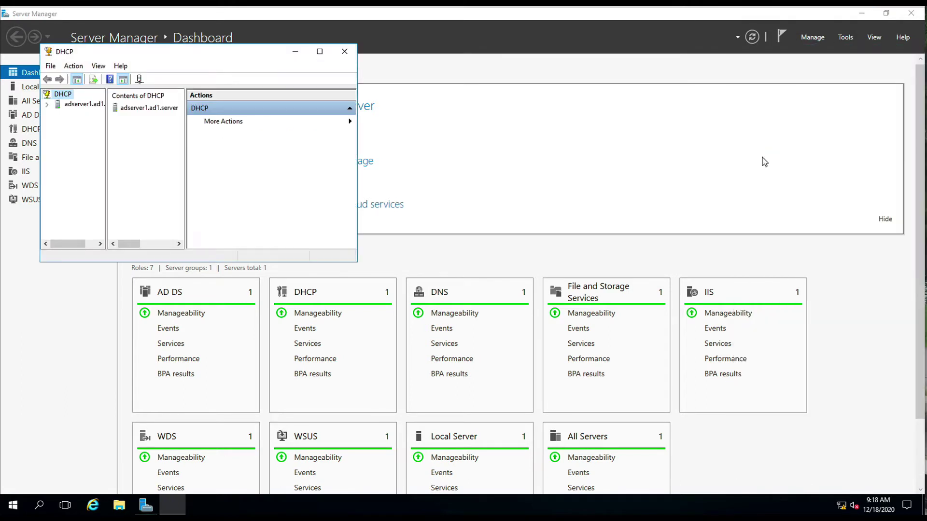
left_click_drag(211, 49, 328, 86)
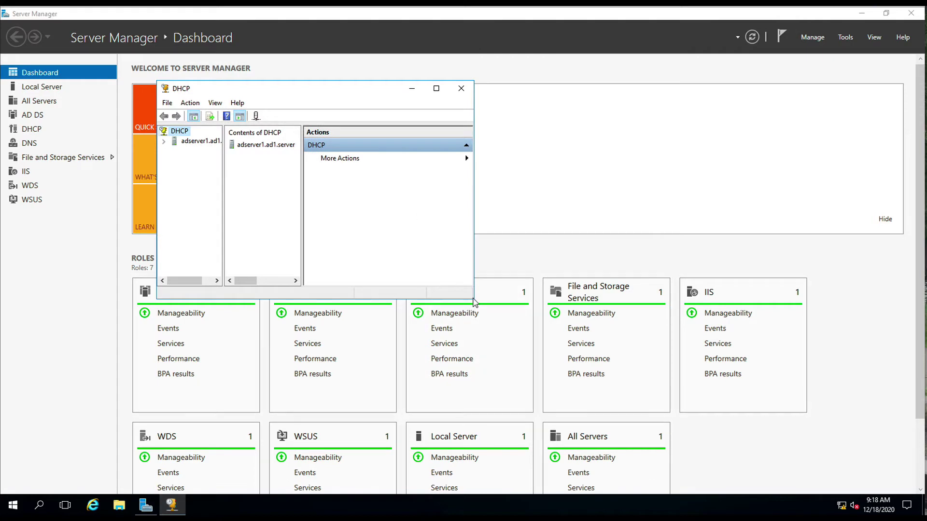
left_click_drag(477, 295, 717, 295)
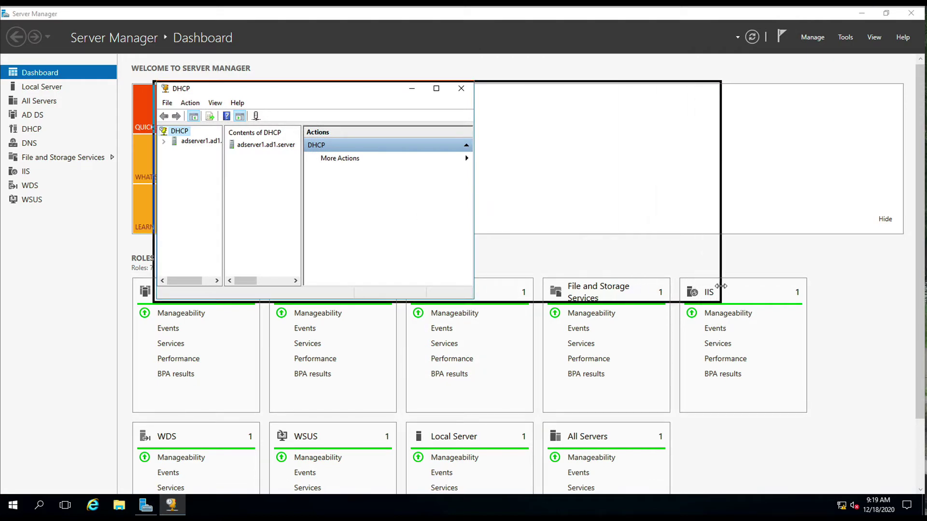
left_click_drag(475, 300, 476, 440)
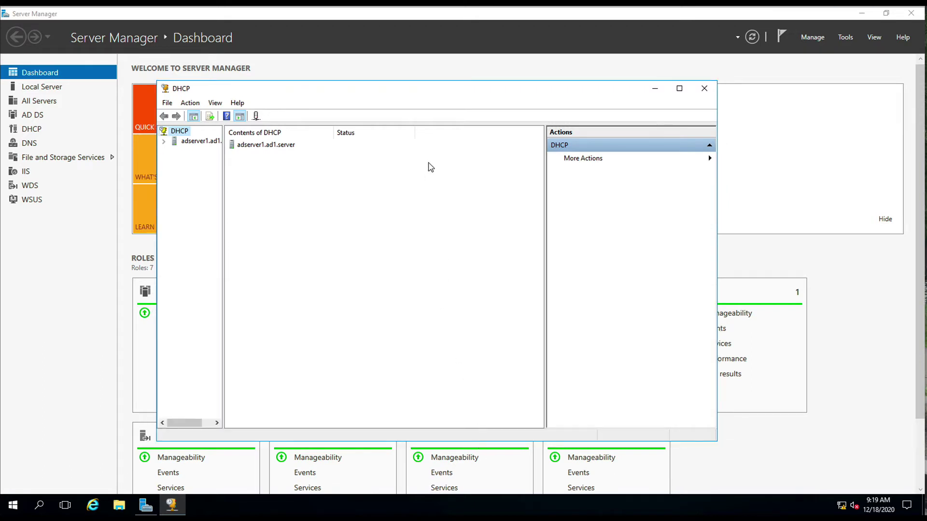
left_click_drag(426, 96, 424, 110)
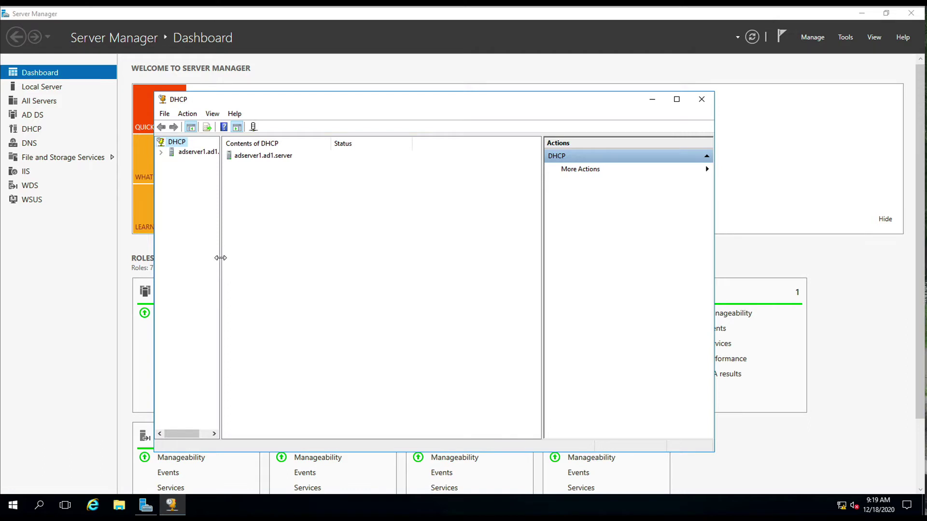
left_click_drag(221, 259, 270, 259)
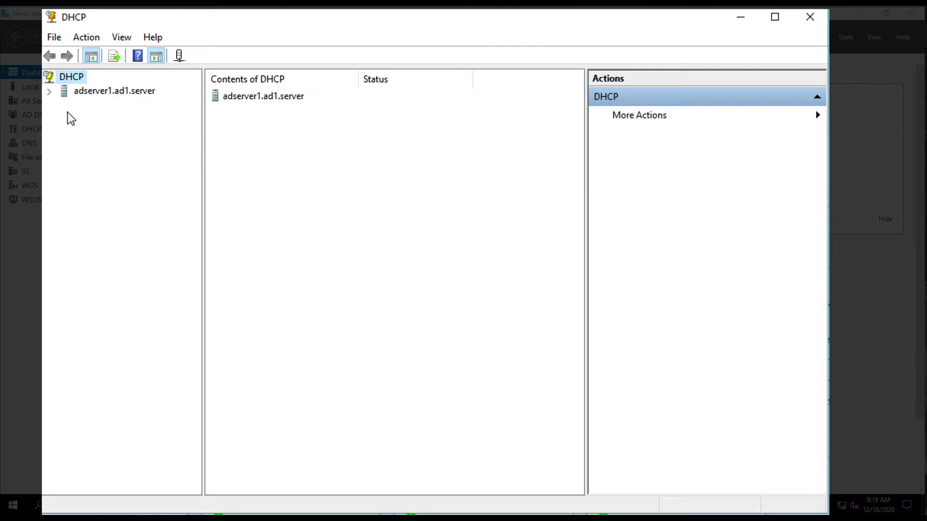
- Expand adserver1 and IPv4, browse Server Options, Policies and Filters, then select IPv4
left_click(49, 91)
left_click(63, 106)
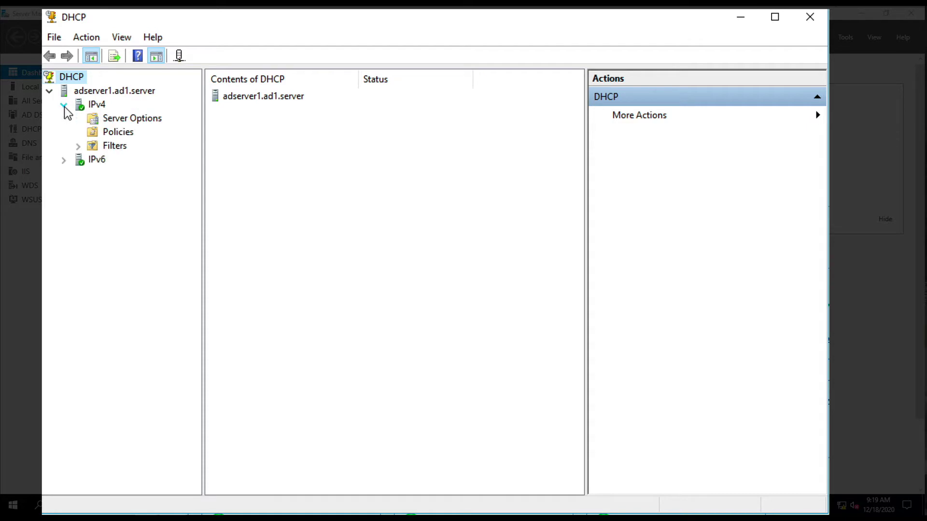
left_click(137, 124)
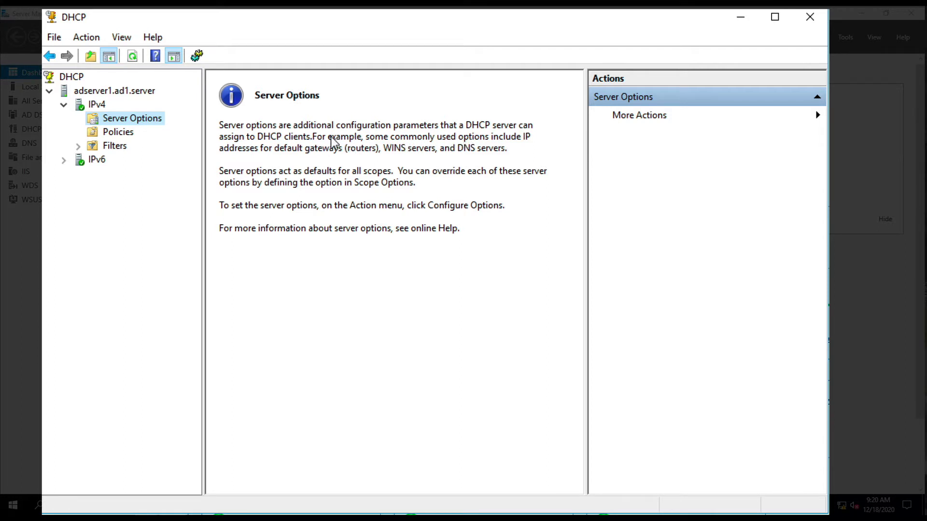
left_click(120, 133)
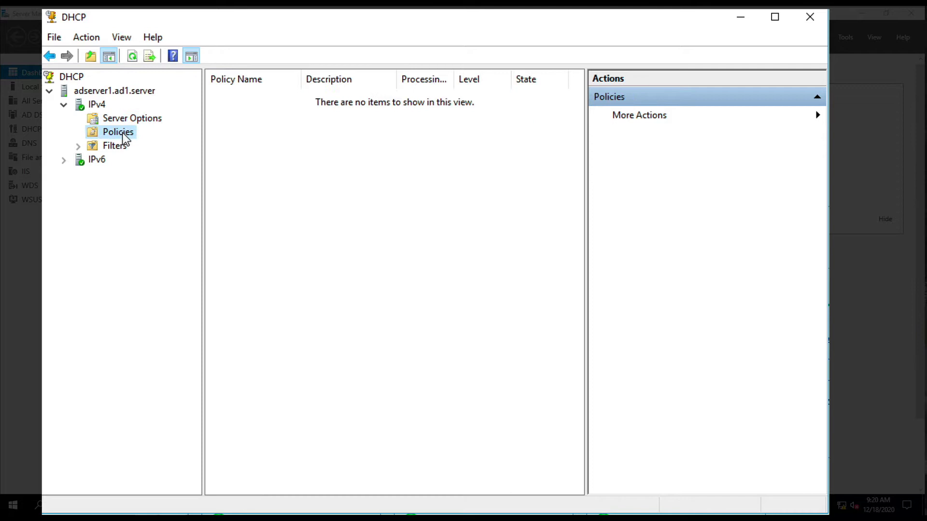
double_click(114, 146)
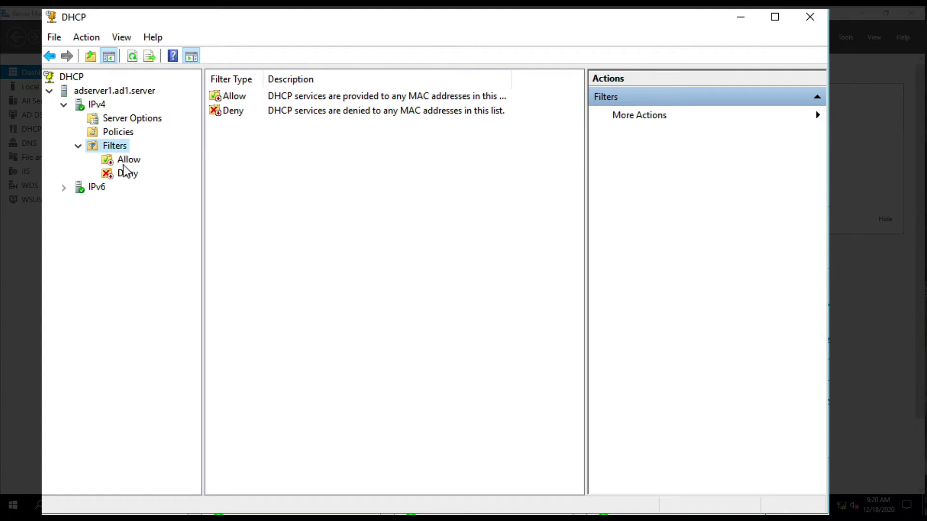
left_click(78, 146)
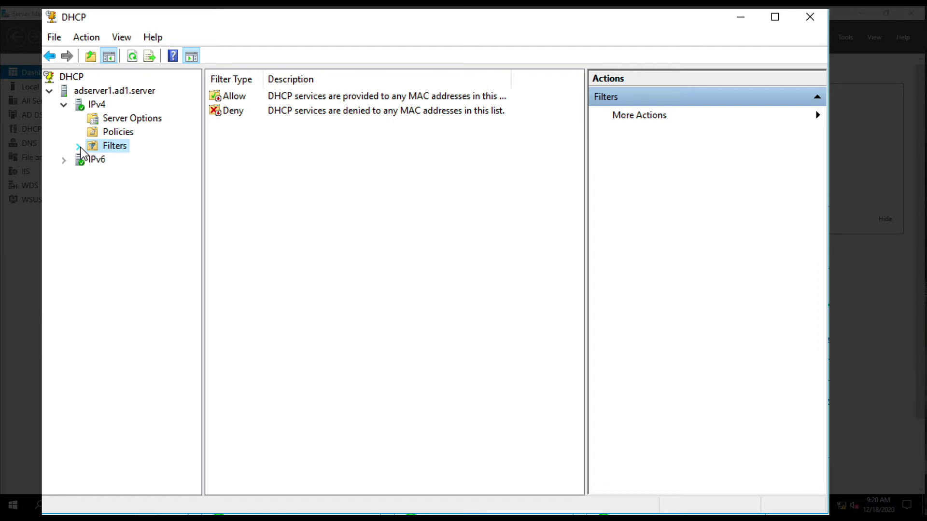
left_click(97, 106)
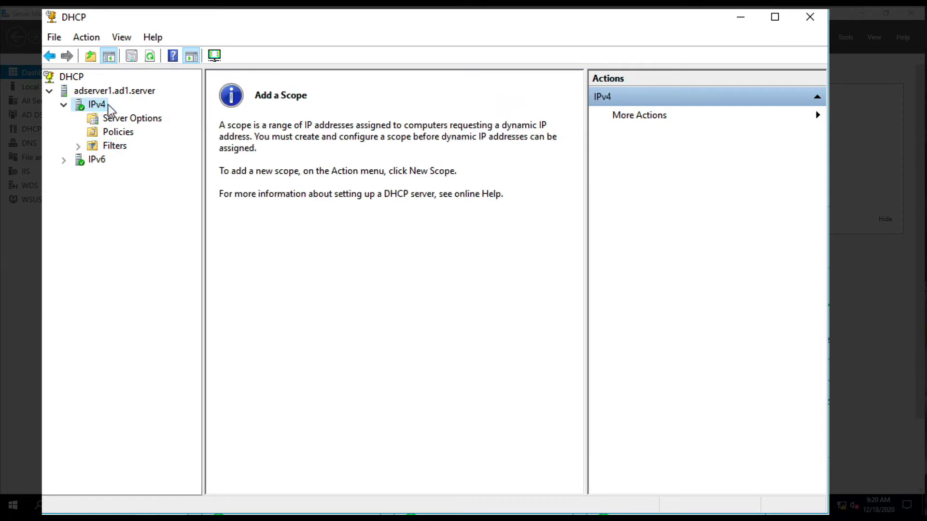
- Start the New Scope Wizard from IPv4's context menu and get past the welcome page
right_click(97, 108)
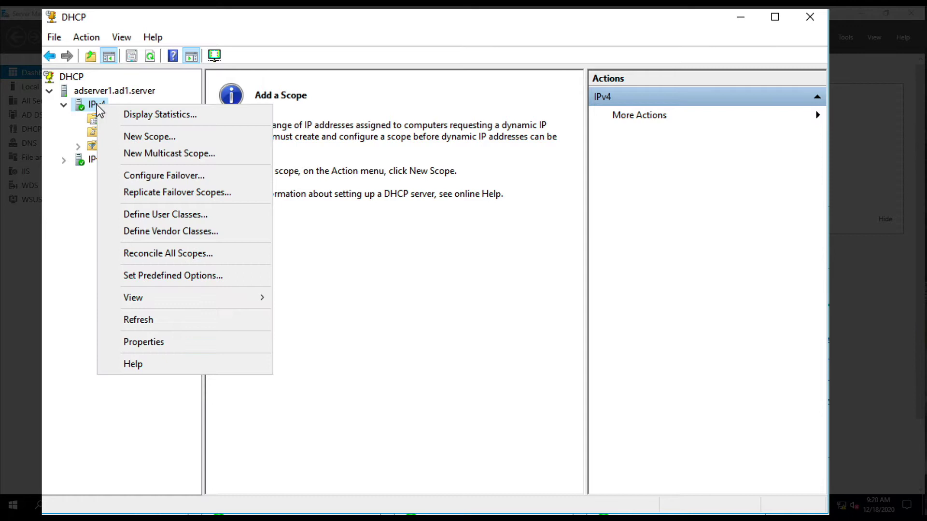
left_click(151, 138)
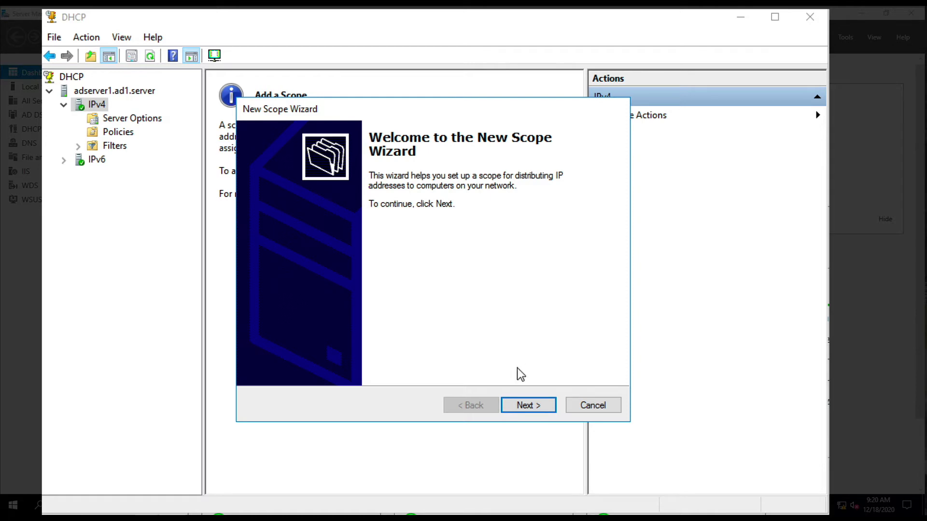
left_click(526, 407)
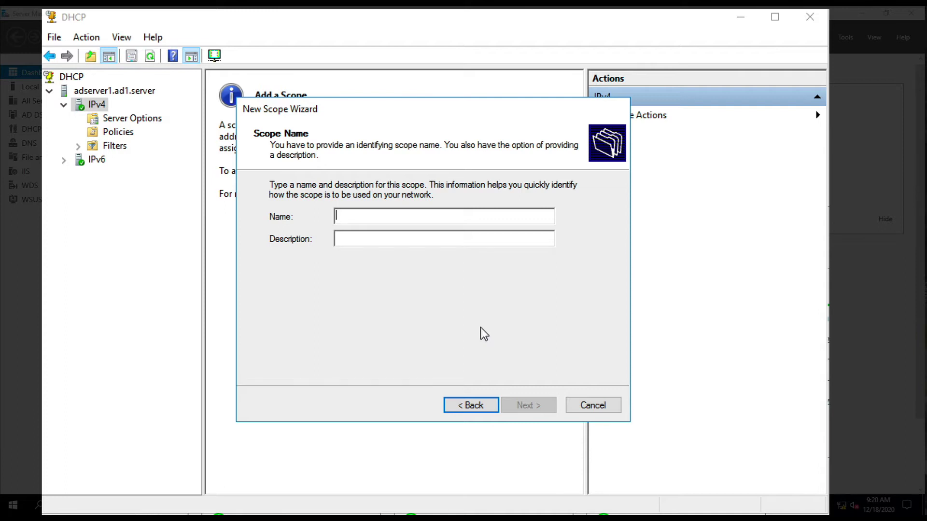
type("Scope")
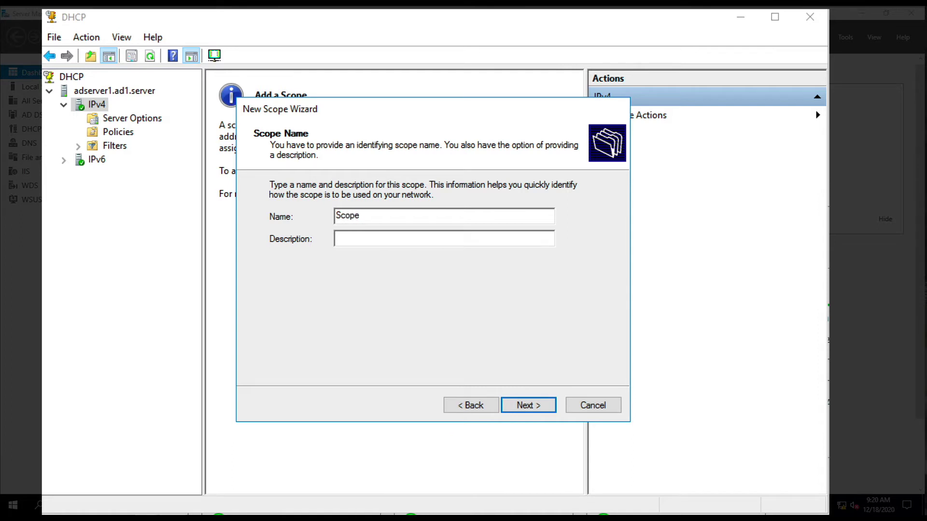
type("1")
- Name the scope Pool1 with description 'Main IP Pool' and continue to the address range
left_click(403, 240)
type("Main I")
type("P Pool")
left_click_drag(366, 214, 317, 218)
type("P")
type("ool1")
left_click(520, 403)
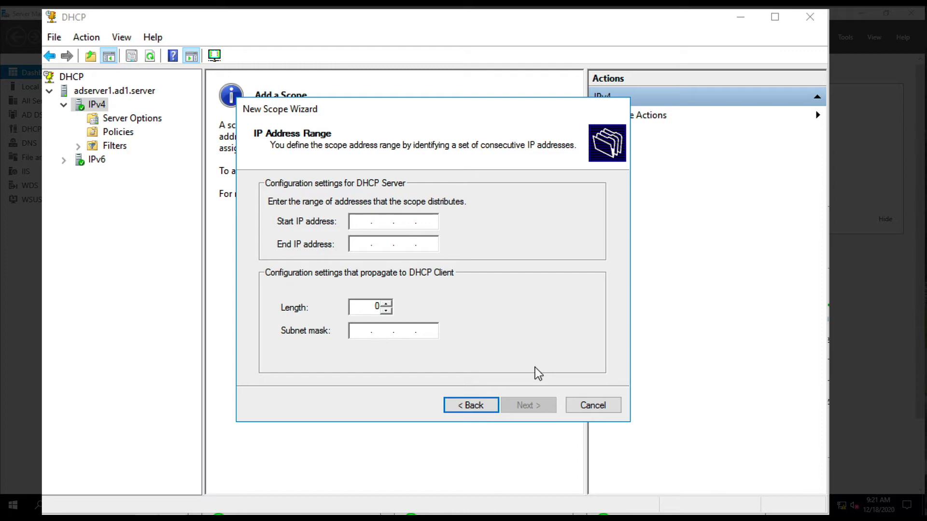
- Enter the range 192.168.0.1 to 192.168.0.253, with length 24 and mask 255.255.255.0
key("Right")
key("Right")
key("Right")
left_click(358, 225)
type("192.168.")
type("0.")
type("1")
key("Tab")
type("1")
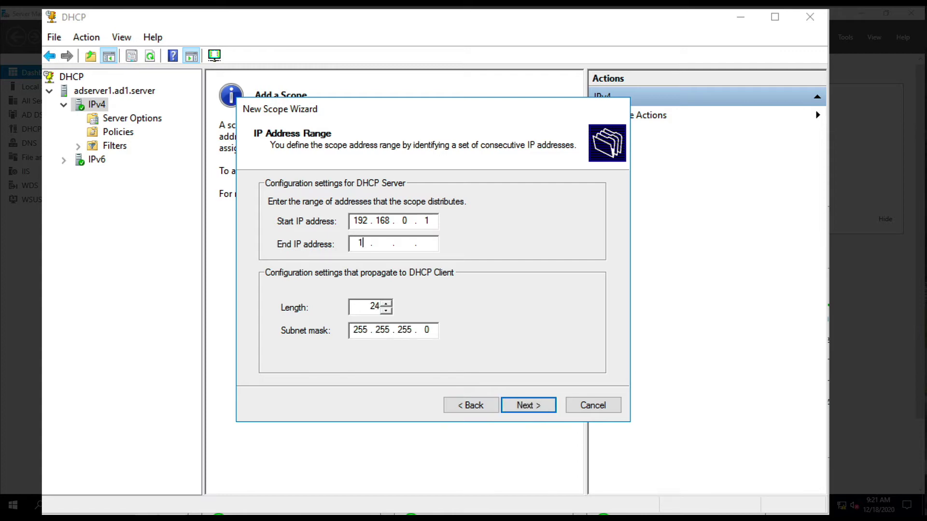
type("92 . 168 . ")
type("0")
key("Tab")
key("shift+Tab")
type("253")
- Change the start address to 192.168.0.26 and continue to the Add Exclusions and Delay page
double_click(420, 225)
type("2")
type("6")
left_click(524, 406)
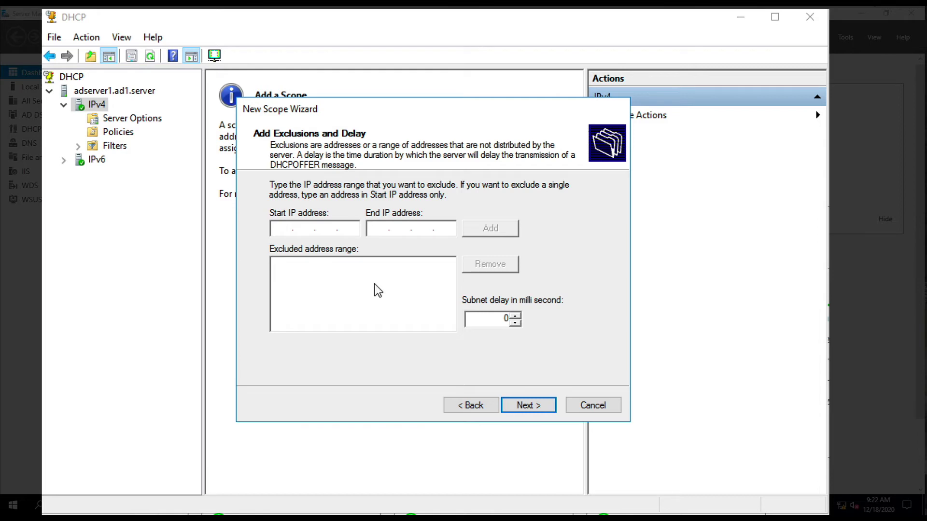
type("192 . ")
type("1")
type("68 . 0 ")
type(". 1")
- Try excluding 192.168.0.1–192.168.0.25 and dismiss the 'not a subset' error
key("Tab")
type("1")
type("92 . 168 . ")
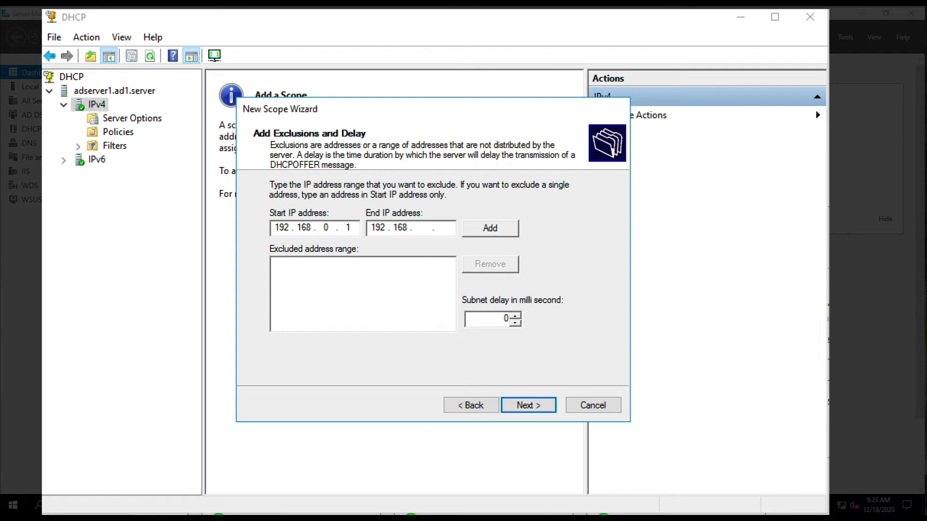
type("0 . ")
type("25")
left_click(489, 229)
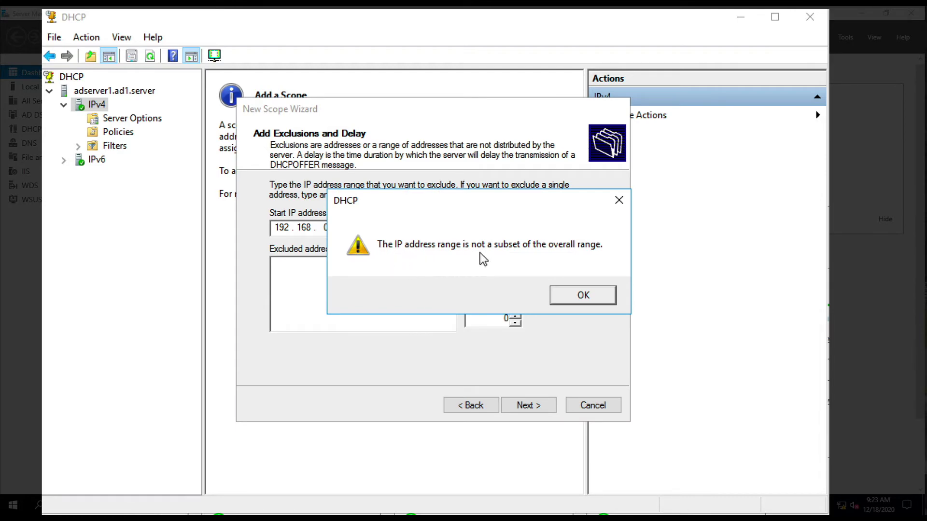
left_click(585, 296)
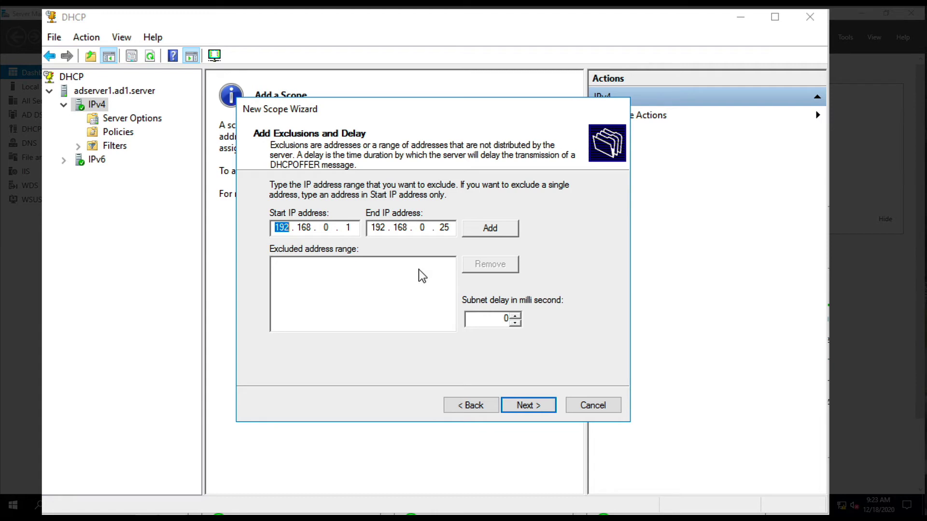
- Revisit the address range page to check the 192.168.0.26 start address, then return
left_click(467, 405)
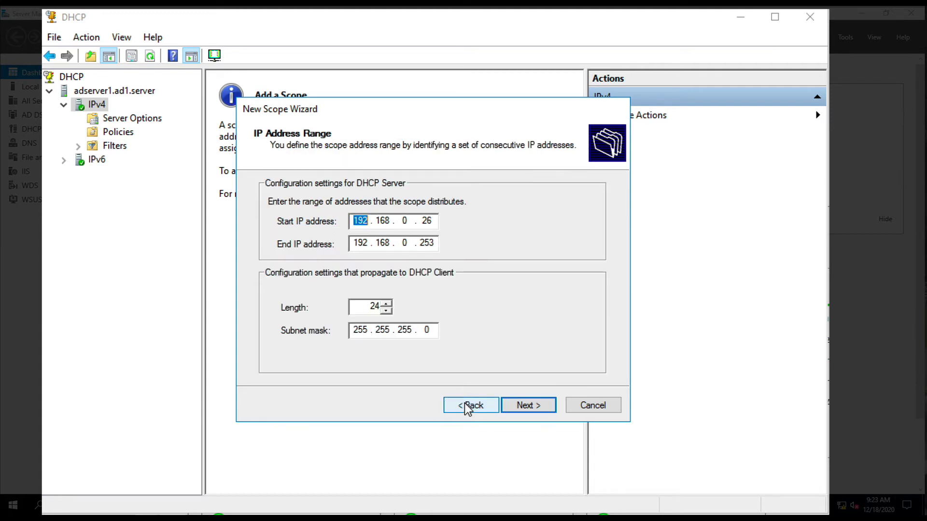
double_click(426, 221)
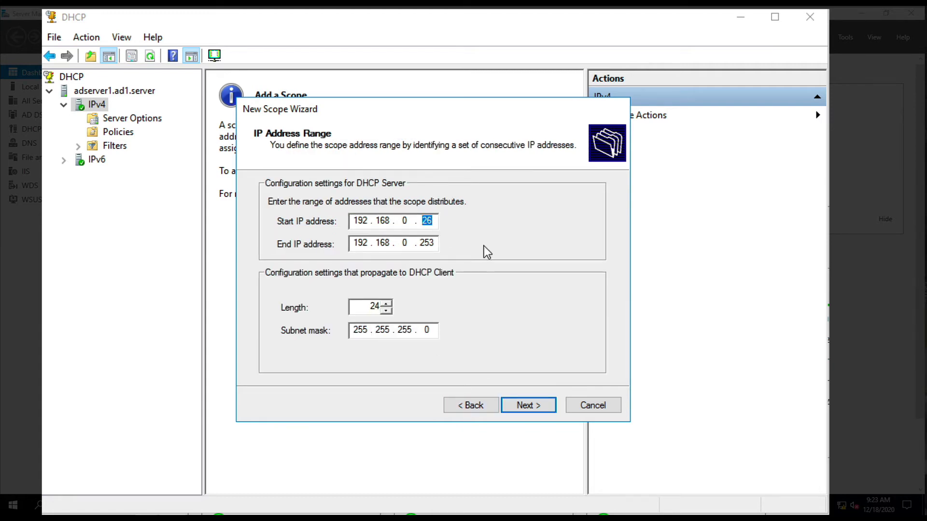
left_click(526, 403)
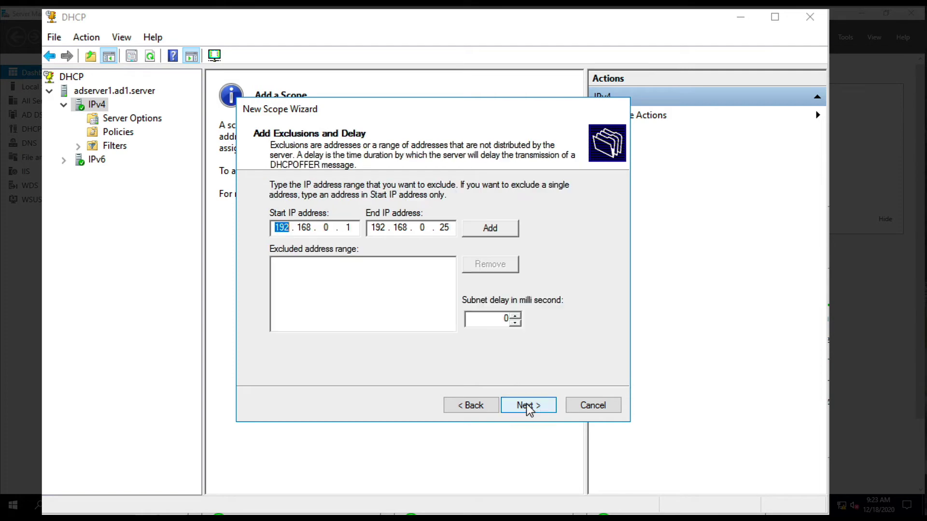
- Clear the exclusion start and end addresses so no range is excluded
double_click(352, 228)
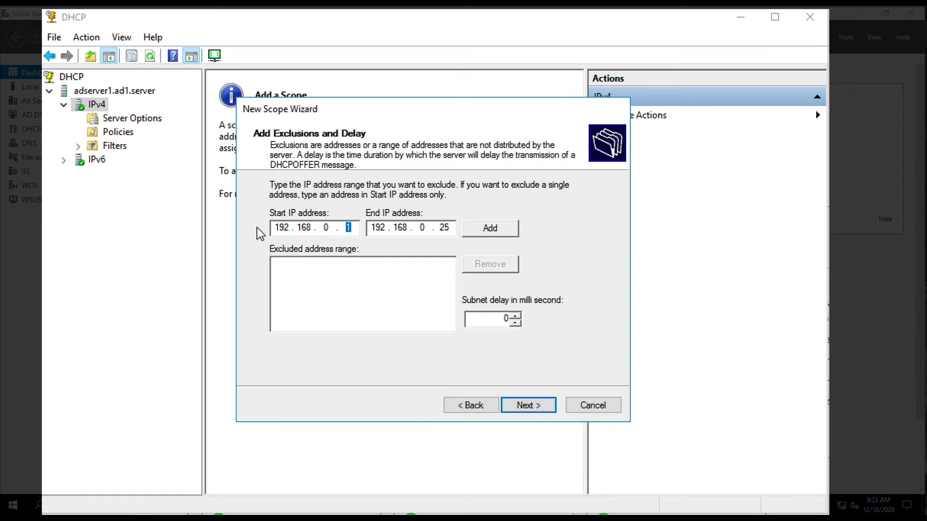
key("BackSpace")
key("BackSpace")
key("BackSpace")
key("BackSpace")
key("BackSpace")
key("BackSpace")
key("BackSpace")
key("BackSpace")
left_click(447, 228)
key("BackSpace")
key("BackSpace")
key("BackSpace")
key("BackSpace")
key("BackSpace")
key("BackSpace")
key("BackSpace")
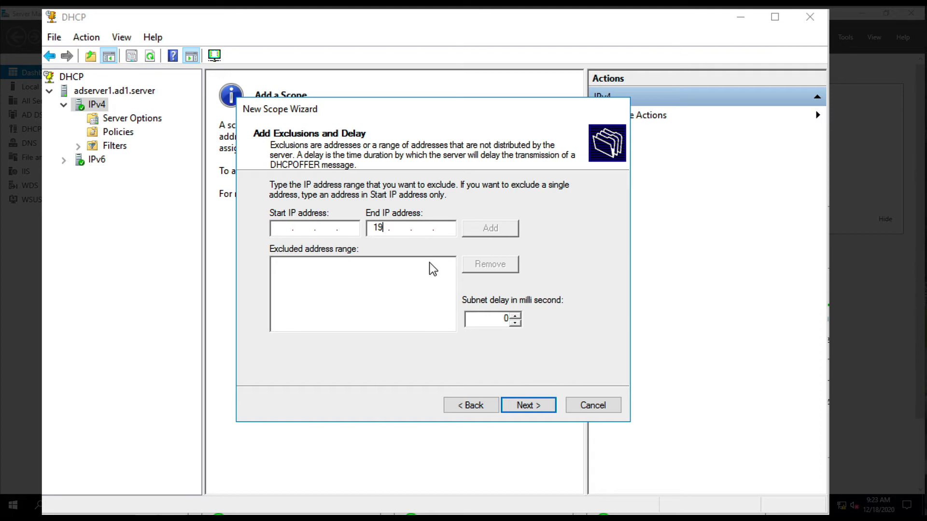
key("BackSpace")
key("BackSpace")
- Keep the lease duration at 8 days and proceed to the DHCP options question
left_click(531, 402)
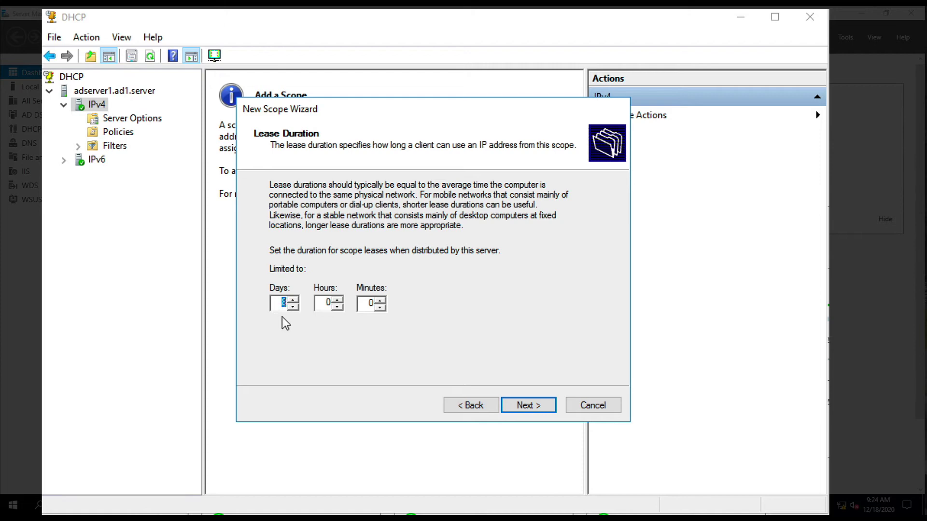
left_click(282, 305)
left_click(525, 407)
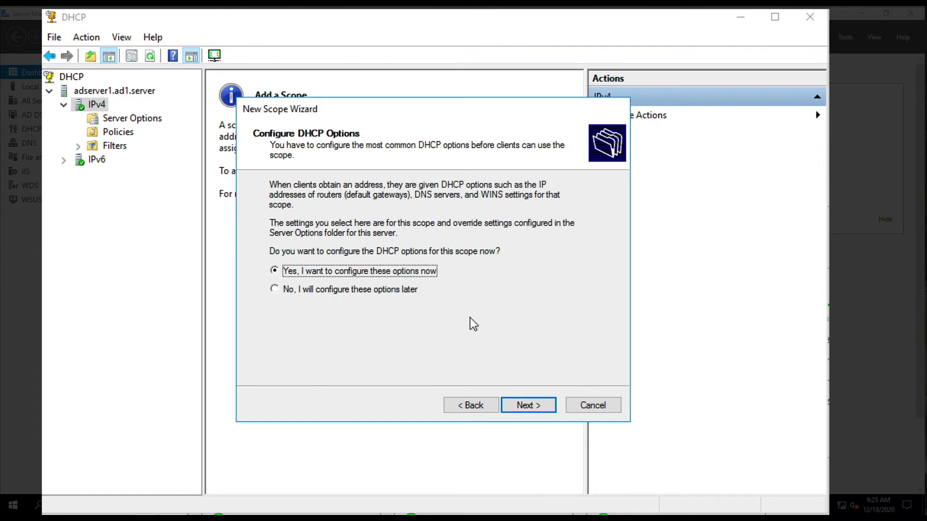
- Defer DHCP option configuration and finish the wizard, creating the inactive scope Pool1
left_click(384, 290)
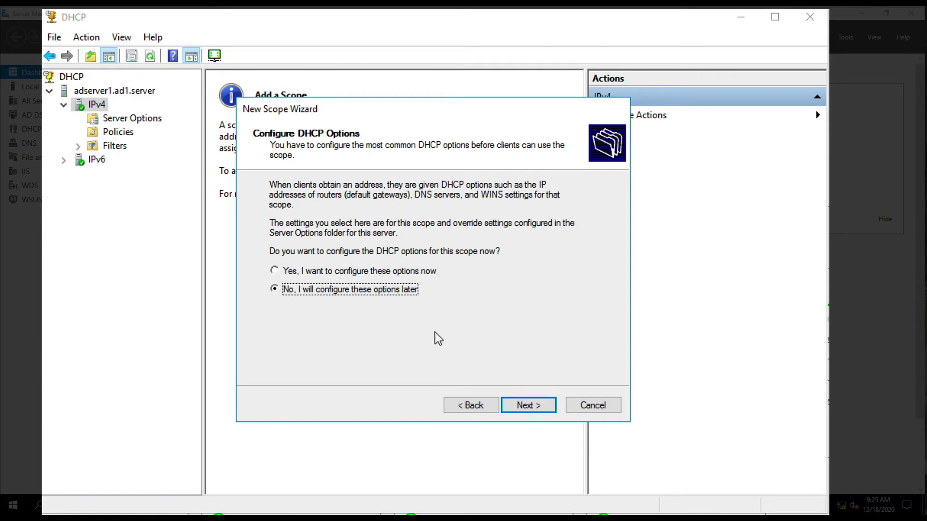
left_click(528, 405)
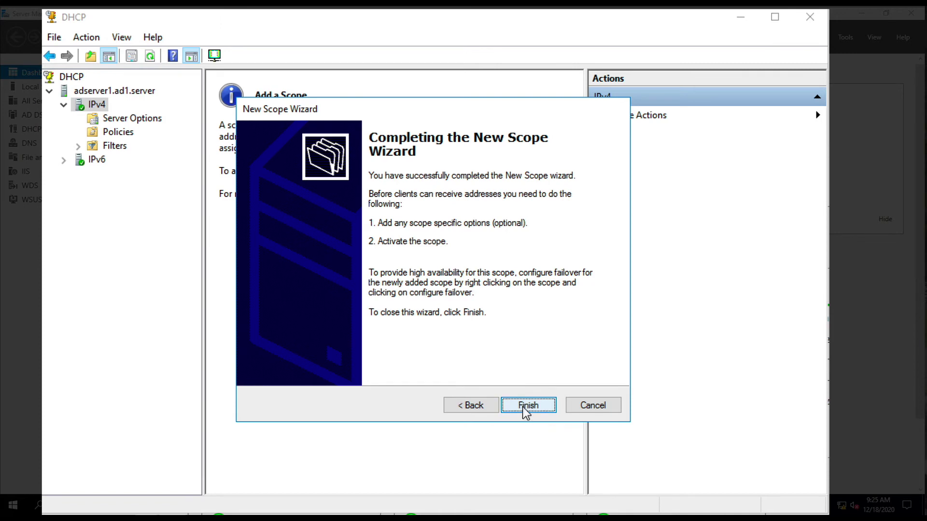
left_click(522, 406)
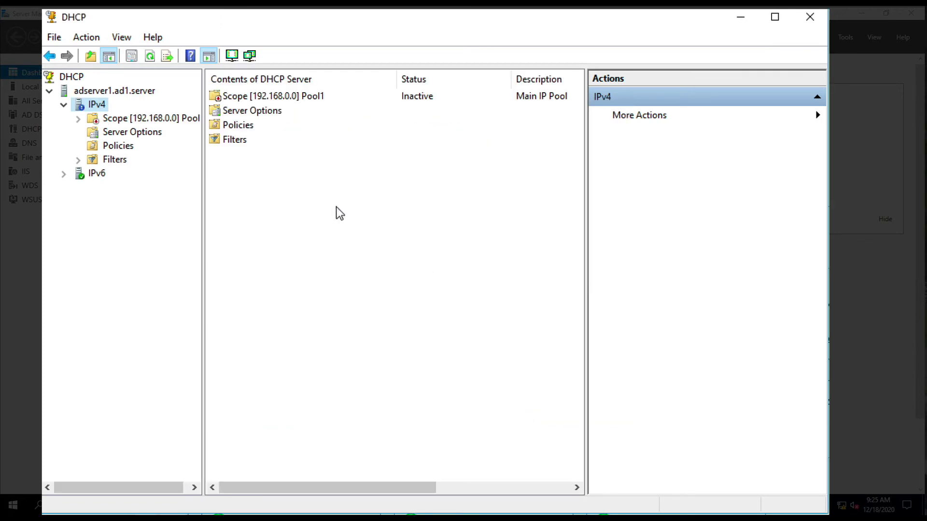
- Expand Pool1 and review its 192.168.0.26–192.168.0.253 pool, empty leases and reservations
left_click_drag(202, 214, 247, 214)
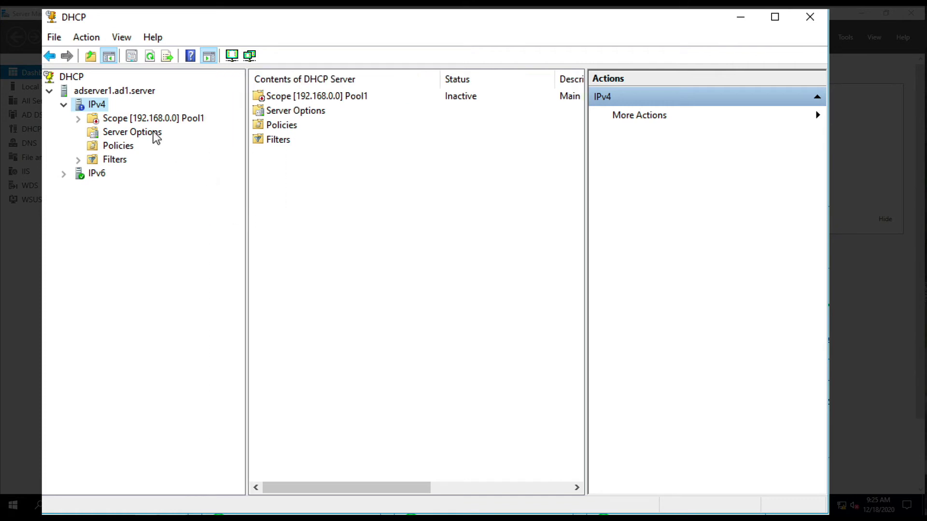
left_click(78, 118)
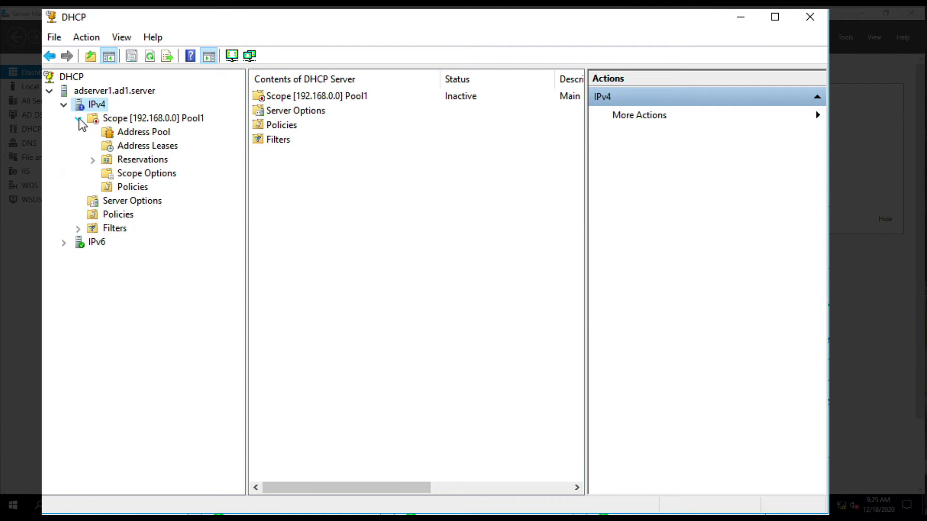
left_click(128, 132)
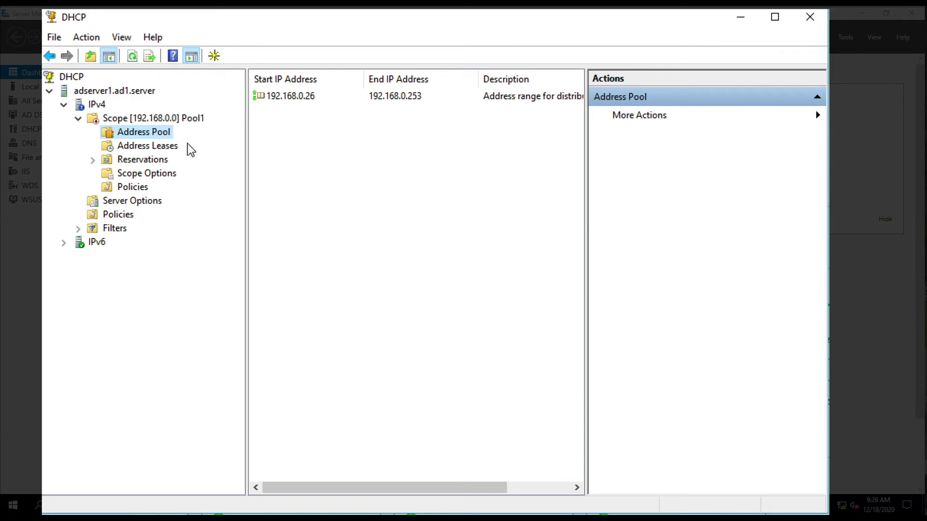
left_click(171, 145)
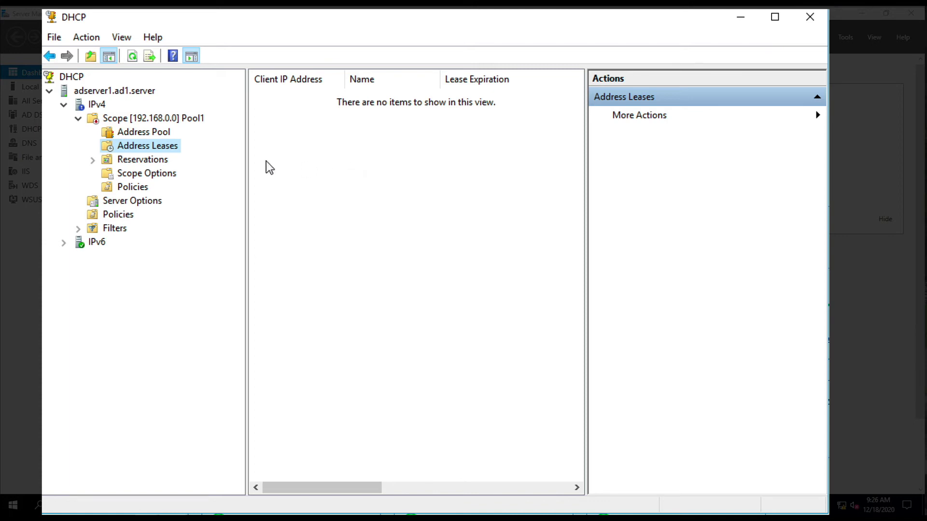
left_click(162, 162)
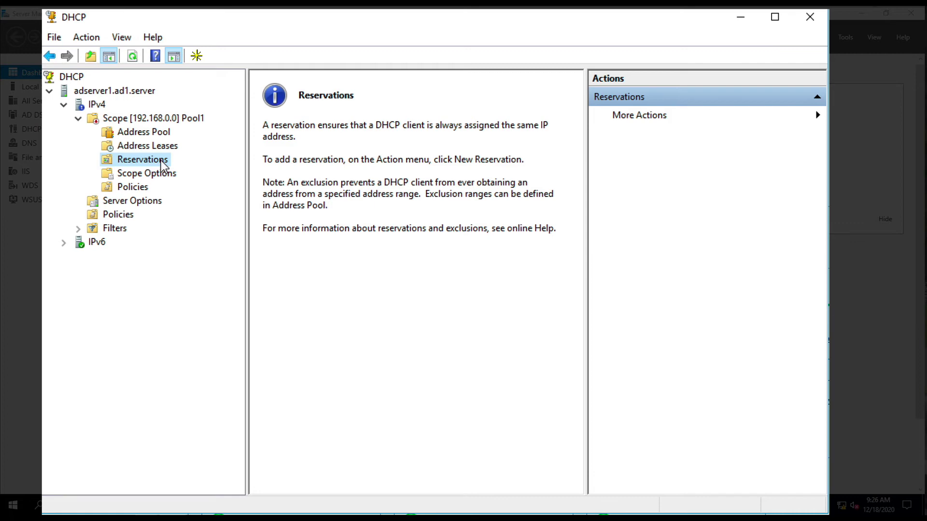
- Start a new reservation named SallysLasrer
right_click(162, 163)
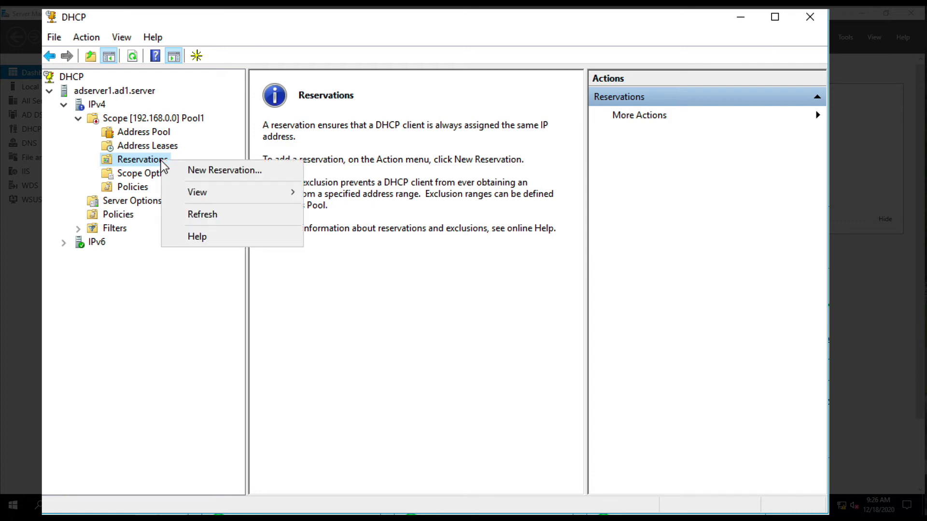
left_click(184, 169)
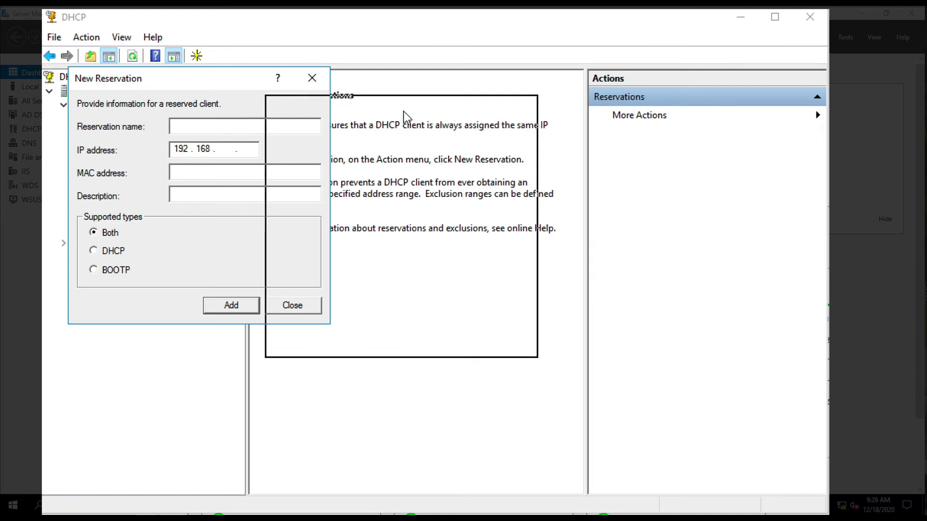
left_click_drag(405, 117, 403, 107)
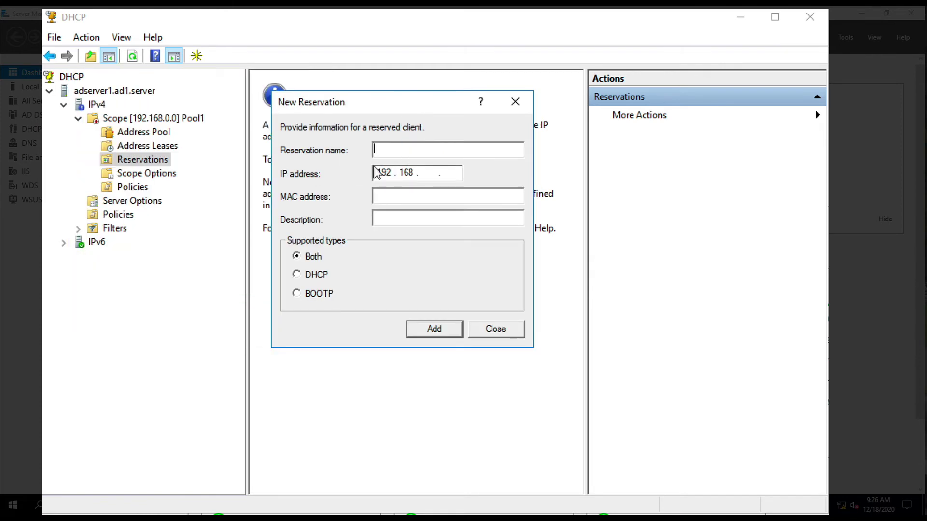
type("Sally")
type("sLas")
type("rer")
key("BackSpace")
key("BackSpace")
type("er")
- Enter reserved address 192.168.0.35, abandon the MAC address, and close the form
left_click(426, 172)
type("0 ")
type(". ")
type("35")
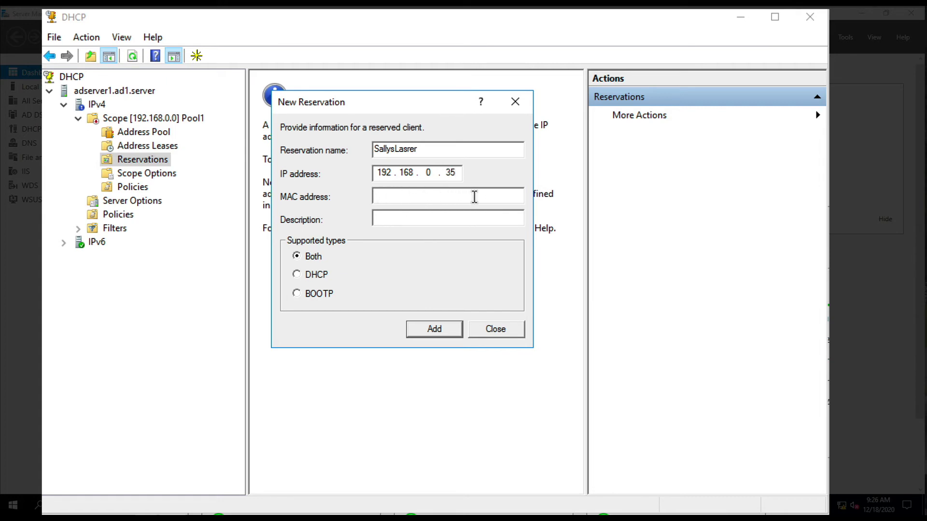
left_click(379, 200)
type("::::")
type("::::")
key("BackSpace")
key("BackSpace")
key("BackSpace")
key("BackSpace")
key("BackSpace")
key("BackSpace")
key("BackSpace")
key("BackSpace")
left_click(492, 329)
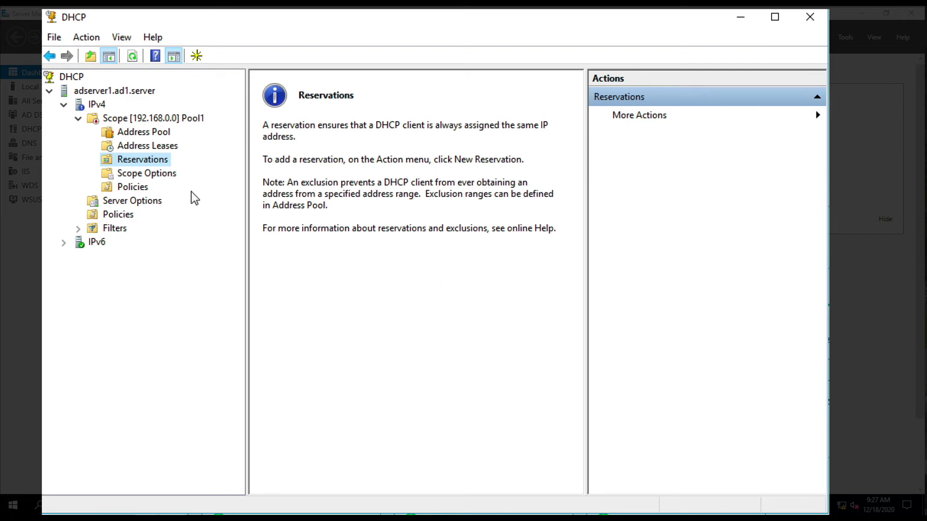
- Enable Pool1's 003 Router option with gateway 192.168.0.1 added
left_click(166, 174)
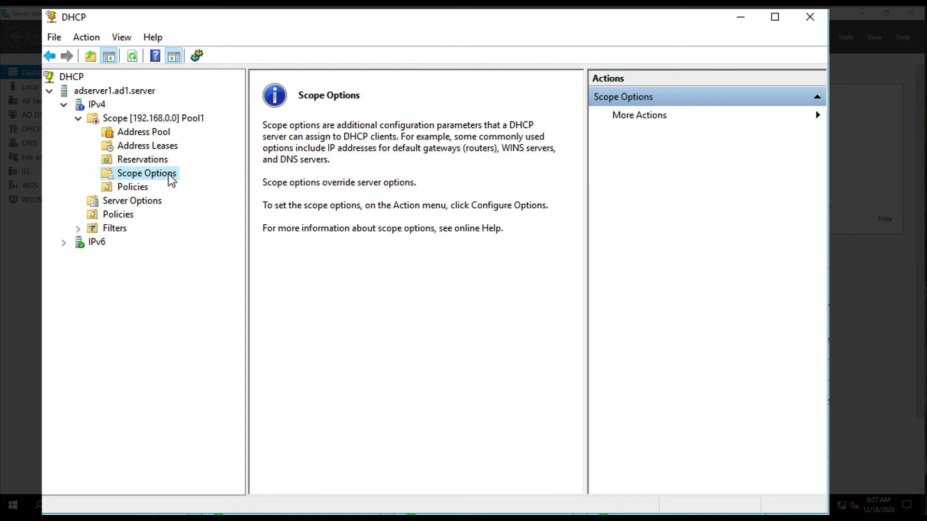
right_click(168, 173)
left_click(186, 180)
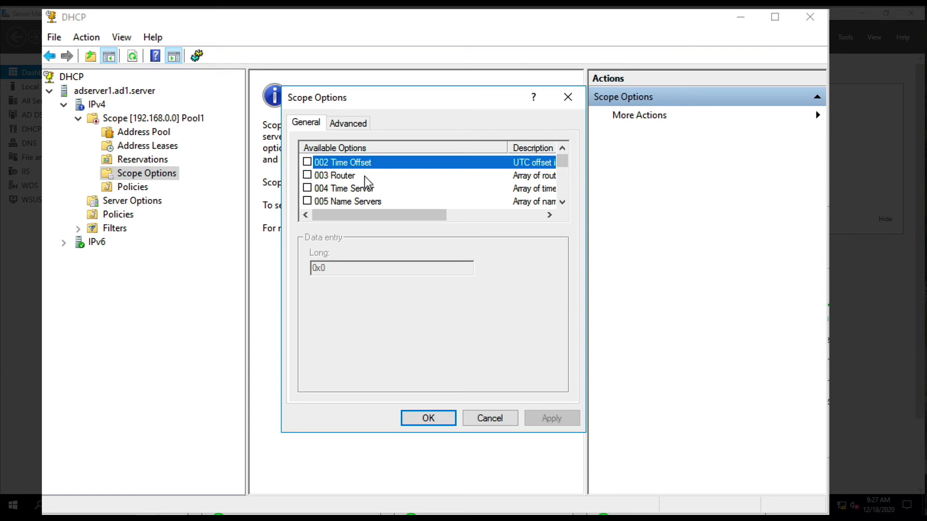
left_click(344, 175)
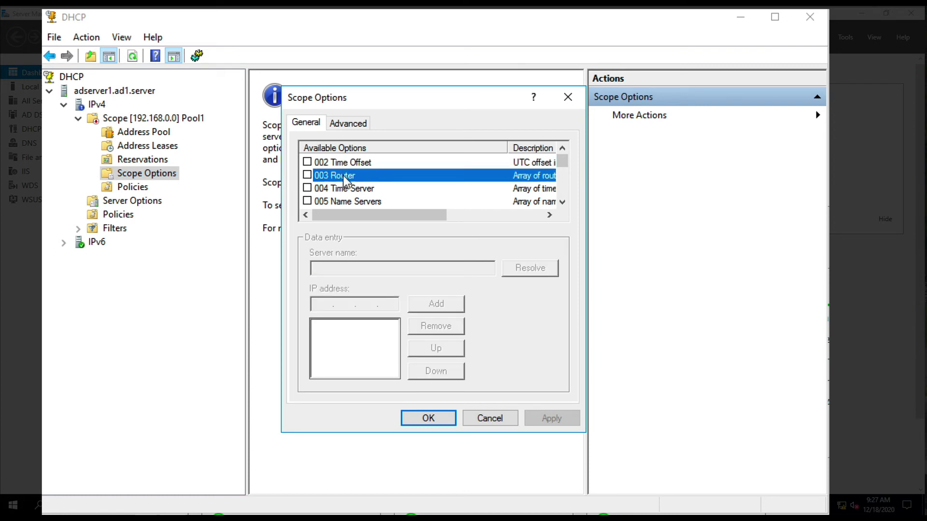
left_click(307, 175)
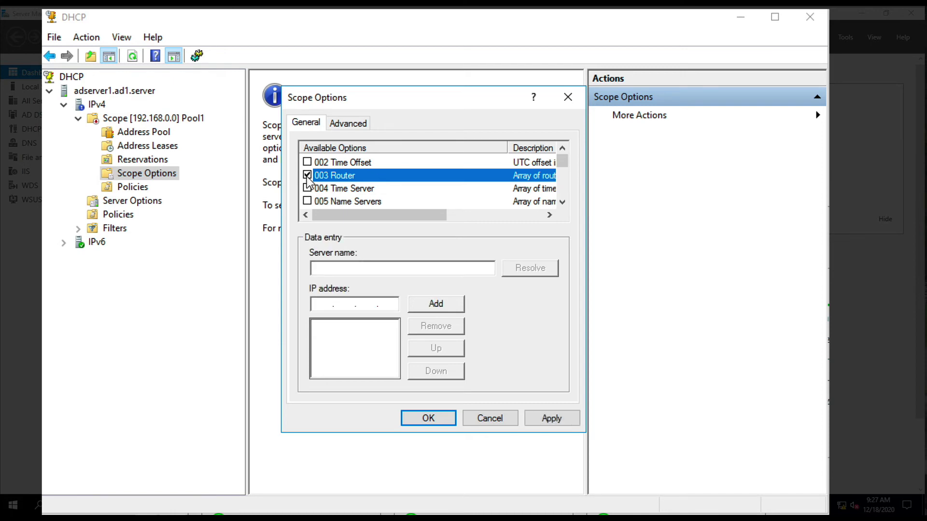
left_click(360, 267)
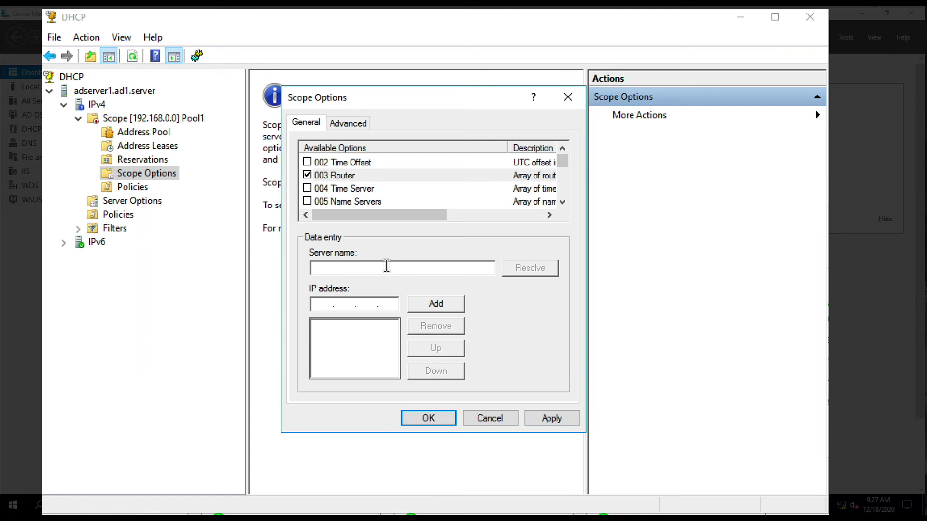
type("Gat")
type("e")
type("way")
type("192 . ")
type("168..")
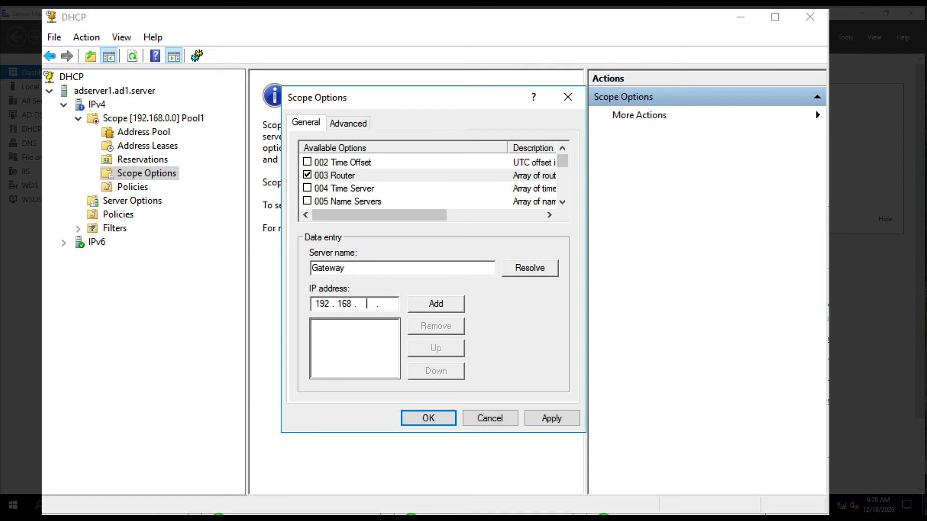
type("0")
type("1")
left_click(422, 308)
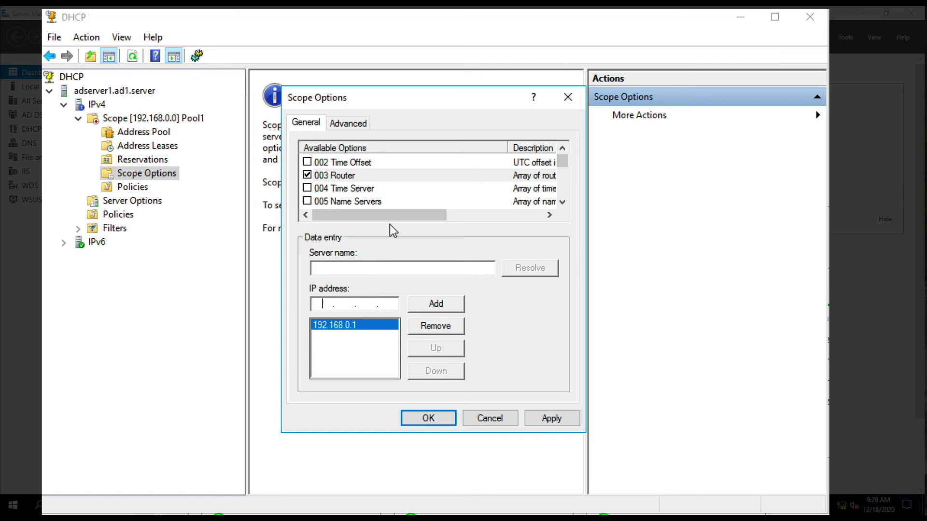
scroll(368, 192, "down", 2)
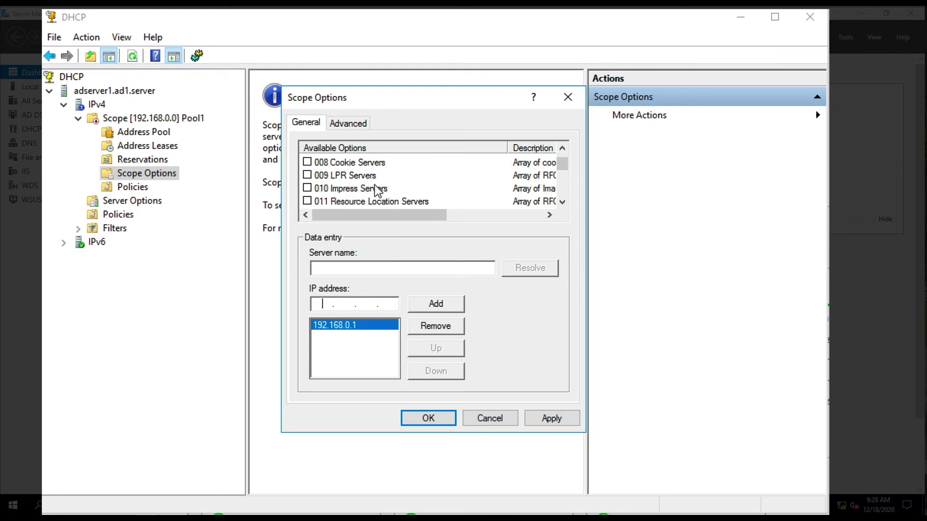
scroll(390, 175, "down", 2)
scroll(398, 183, "down", 5)
scroll(406, 183, "down", 1)
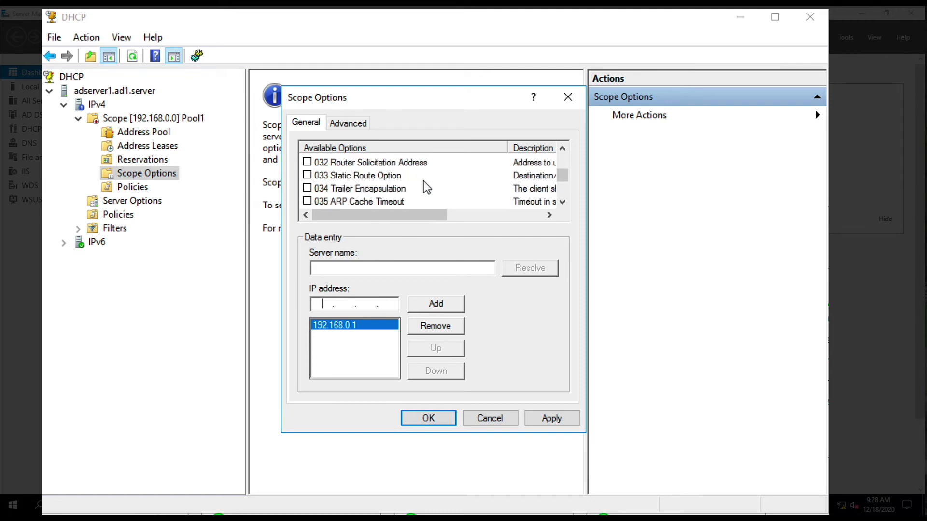
left_click_drag(559, 175, 559, 154)
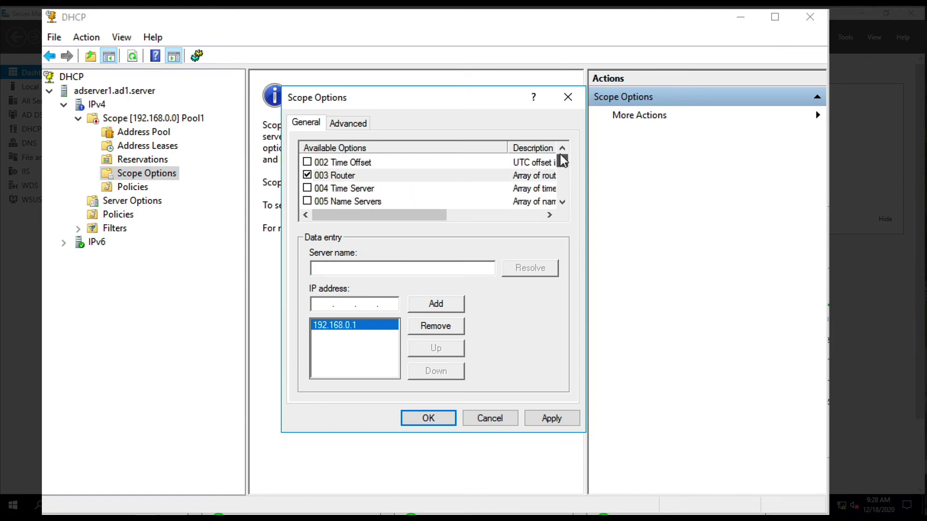
left_click(560, 202)
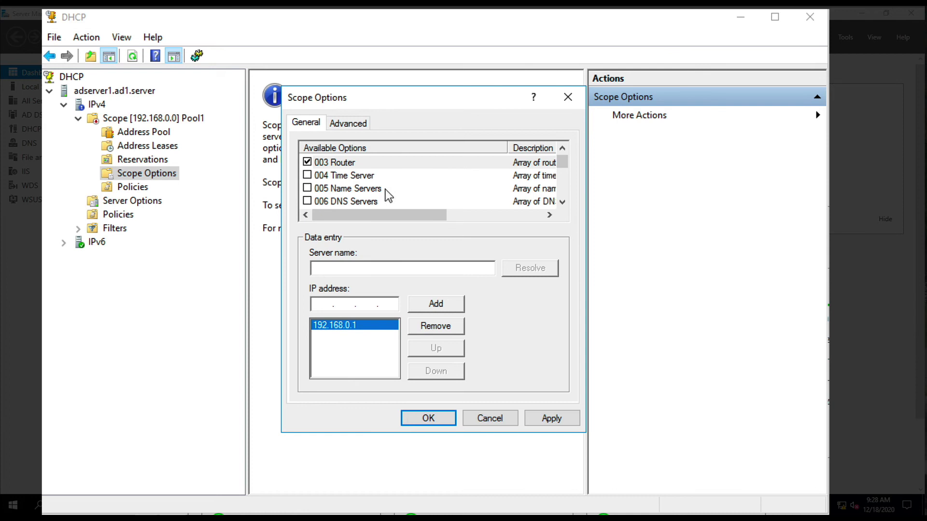
- Enable 006 DNS Servers and add server DNS1 at 192.168.0.2
left_click(307, 201)
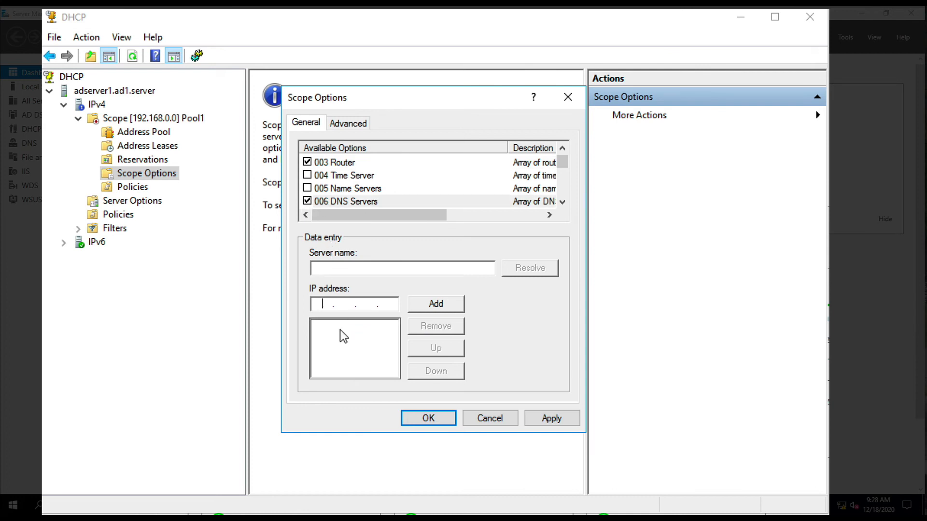
type("192.")
type("168.")
type("0.2")
left_click(364, 270)
type("a")
key("BackSpace")
type("DNS")
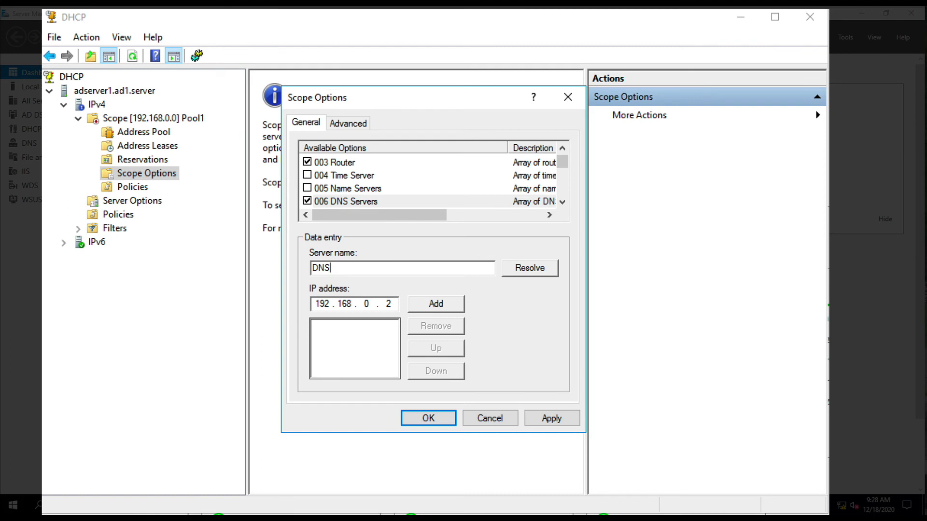
type("1")
left_click(443, 304)
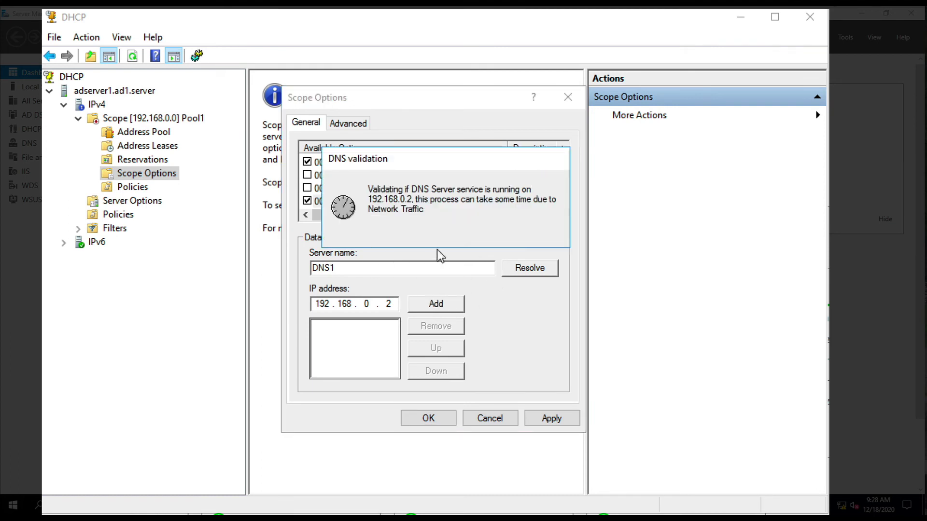
- Decline the unvalidated address, then retry adding 192.168.0.2 as a DNS server
left_click(492, 280)
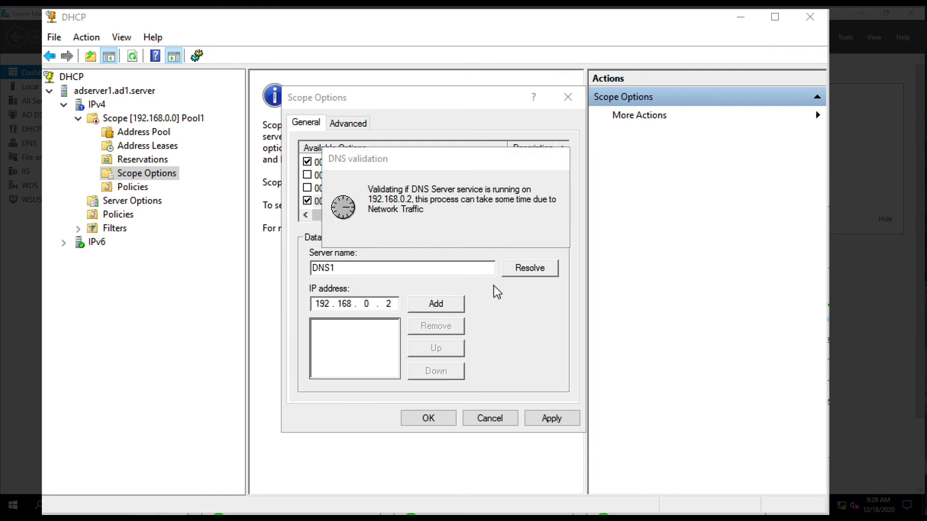
left_click(489, 414)
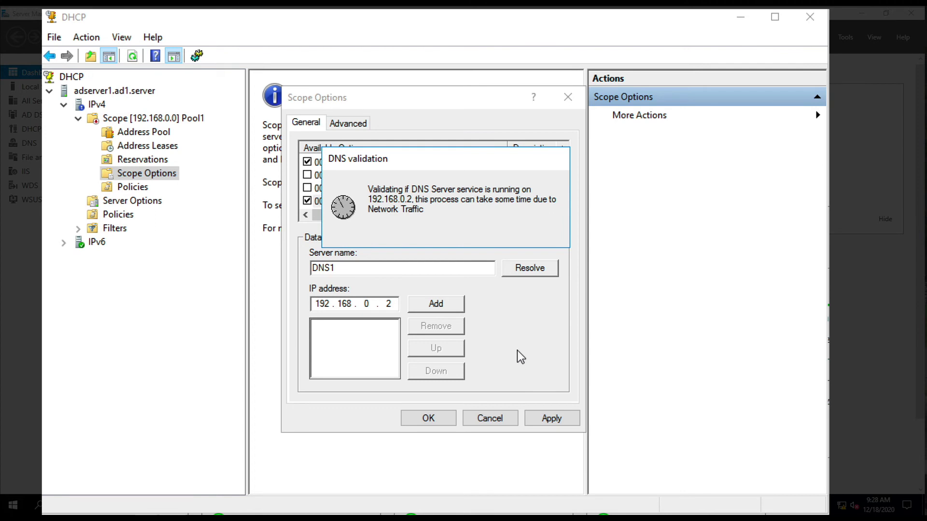
left_click(598, 310)
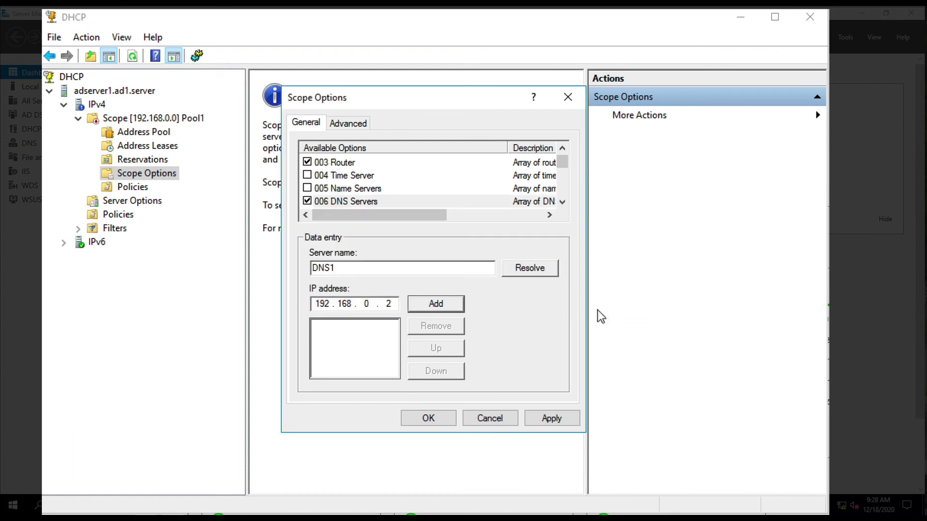
left_click(435, 304)
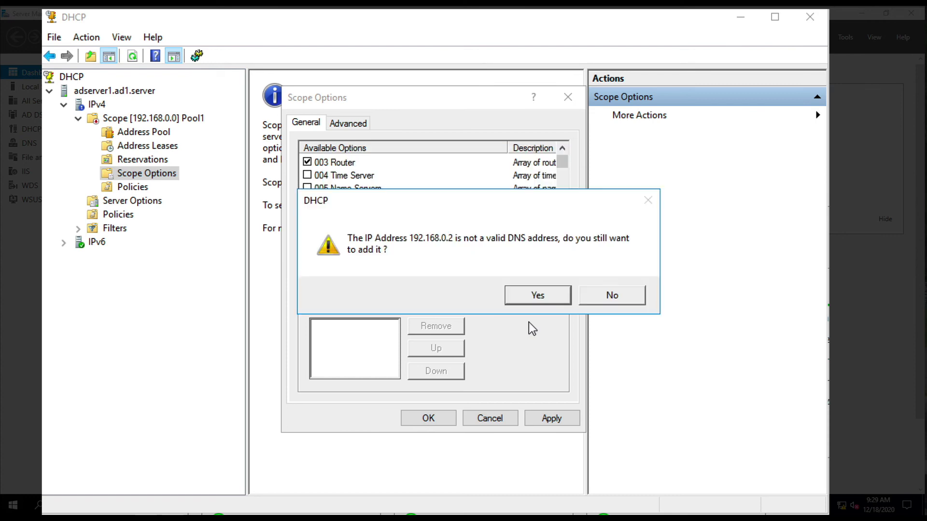
- Decline the DNS warning and clear the DNS1 name and 192.168.0.2 address
left_click(589, 300)
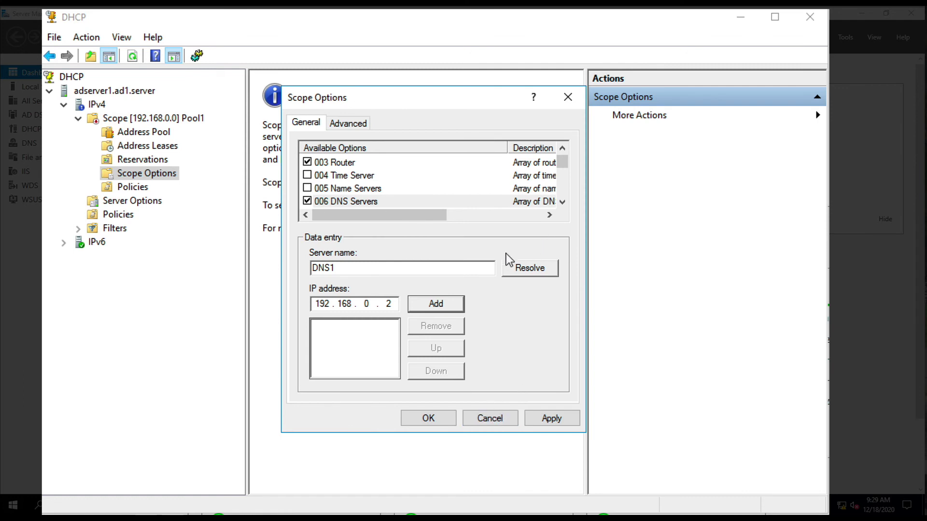
left_click_drag(346, 268, 299, 267)
key("BackSpace")
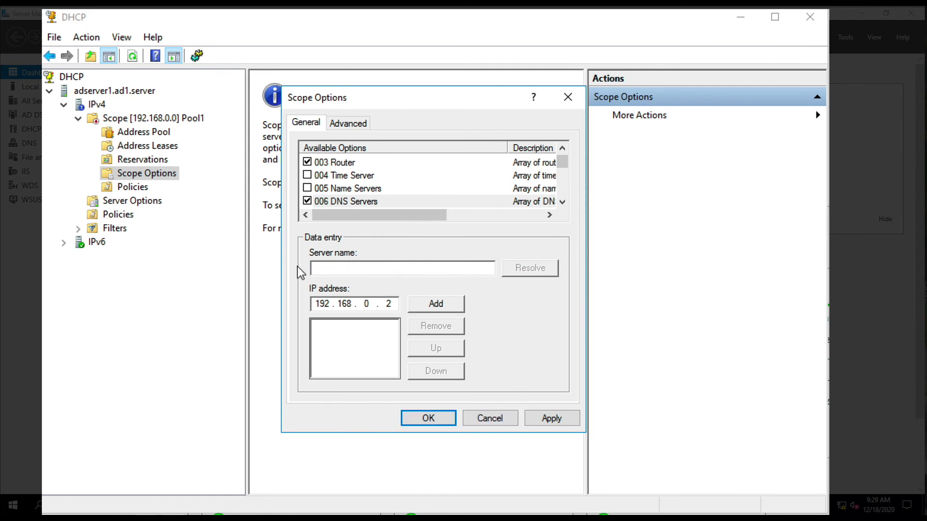
left_click(391, 304)
key("BackSpace")
key("BackSpace")
key("BackSpace")
key("BackSpace")
key("BackSpace")
key("BackSpace")
key("BackSpace")
key("BackSpace")
- Scroll the Available Options list down to options 018 through 021
left_click(563, 202)
left_click(563, 201)
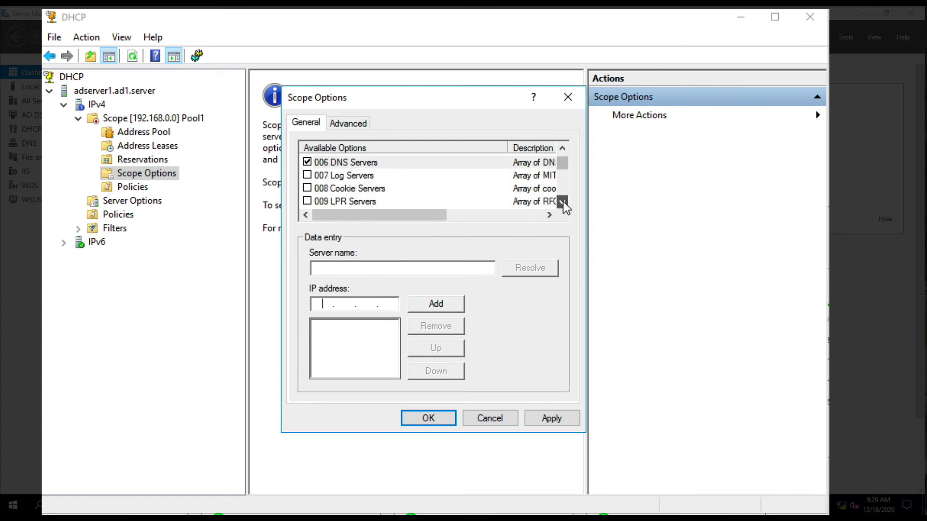
left_click(563, 201)
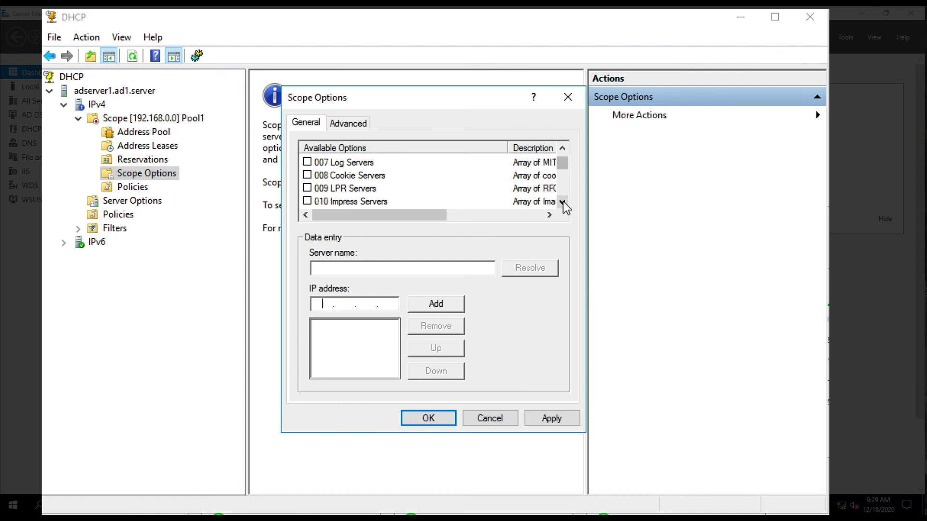
left_click(563, 201)
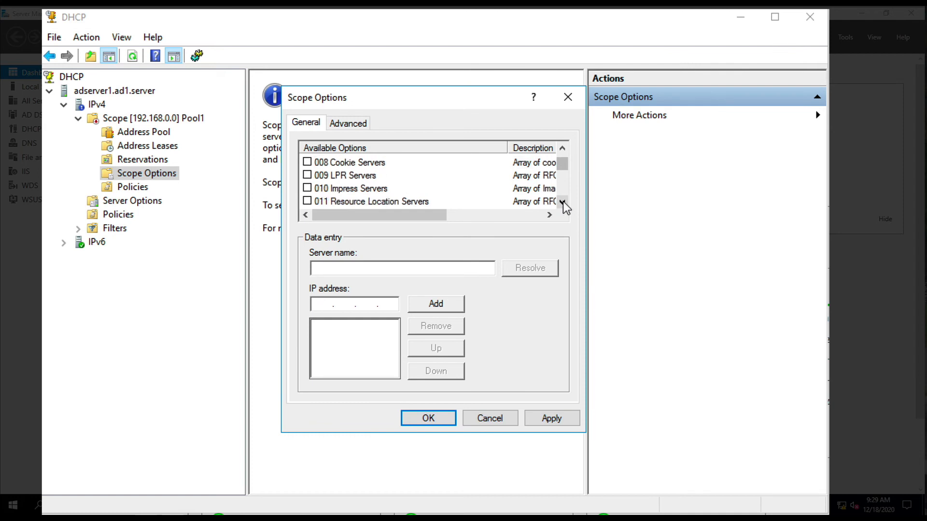
left_click(563, 201)
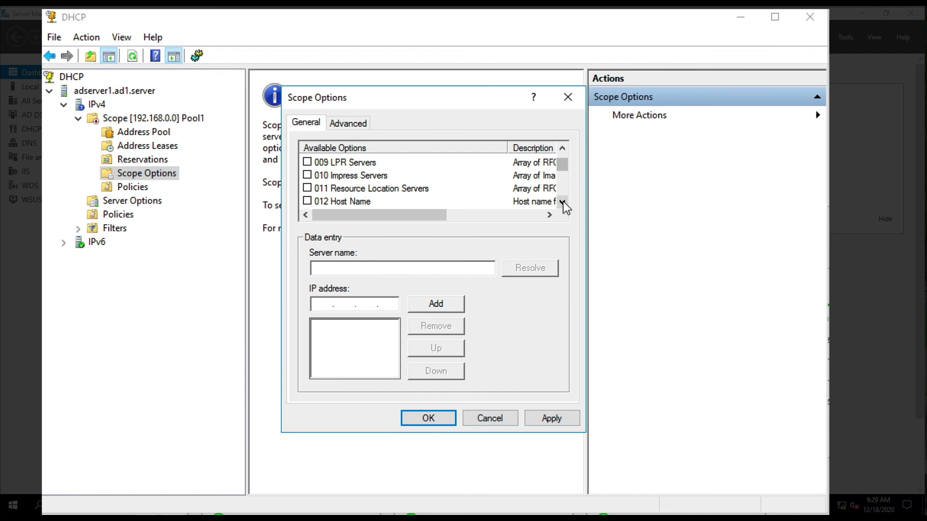
left_click(562, 201)
left_click(562, 201)
left_click(563, 201)
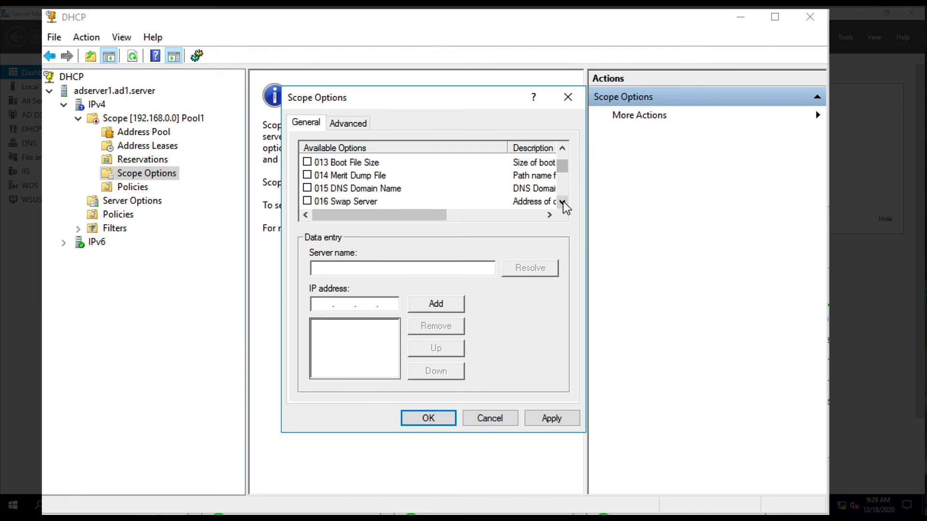
left_click(563, 201)
left_click(562, 202)
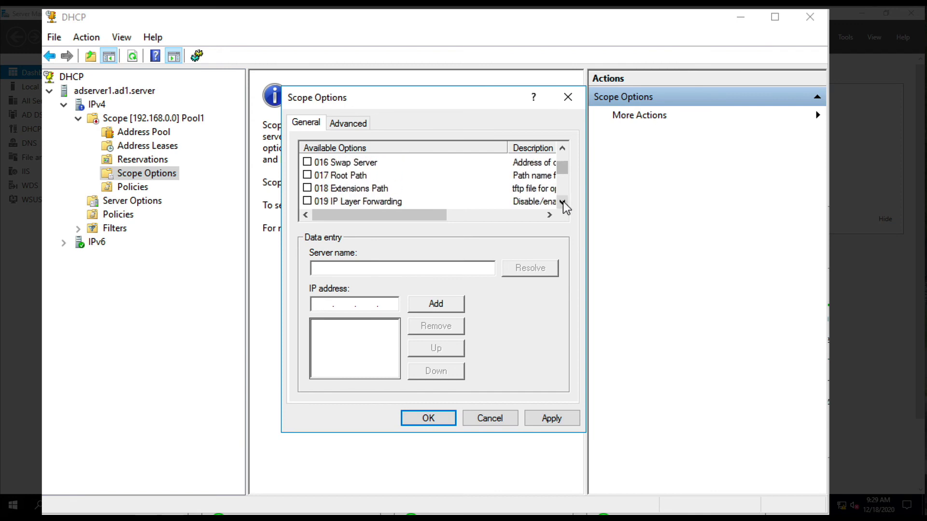
left_click(563, 202)
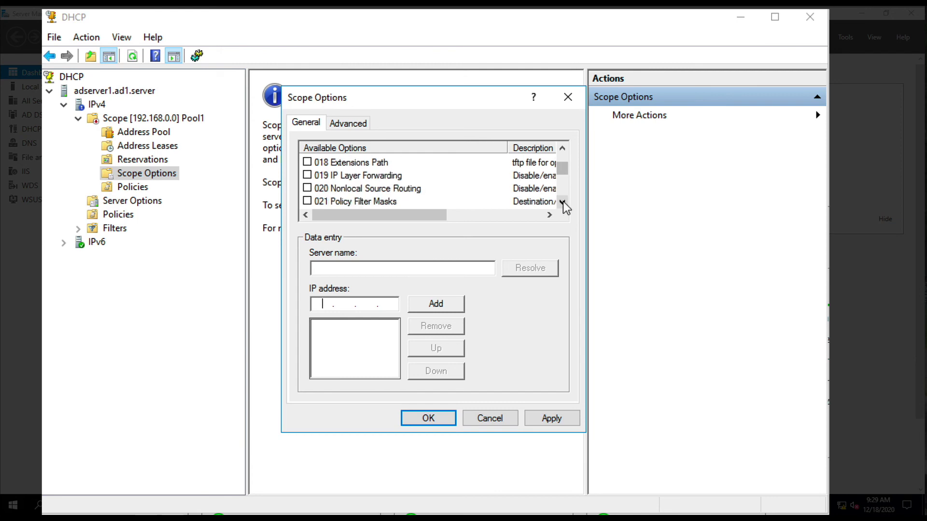
- Cancel the scope options without saving and select Pool1's Policies
left_click(496, 420)
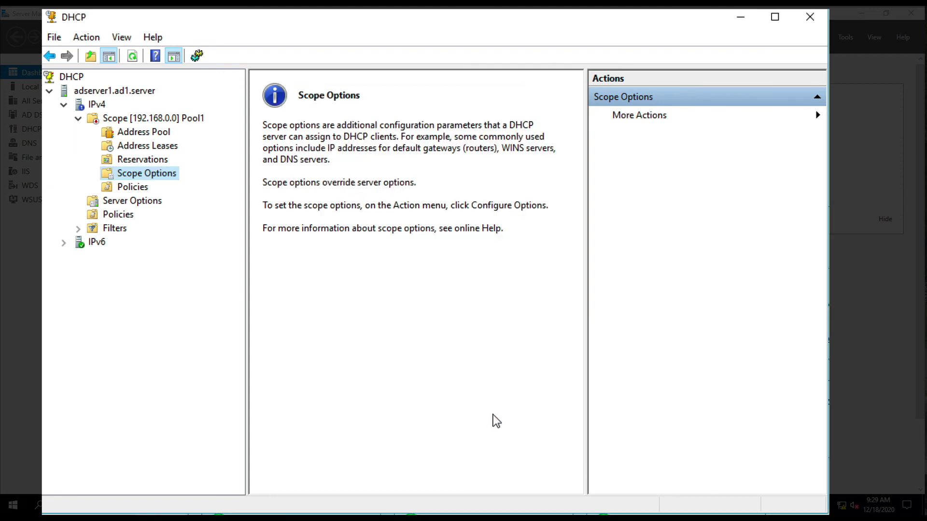
left_click(125, 186)
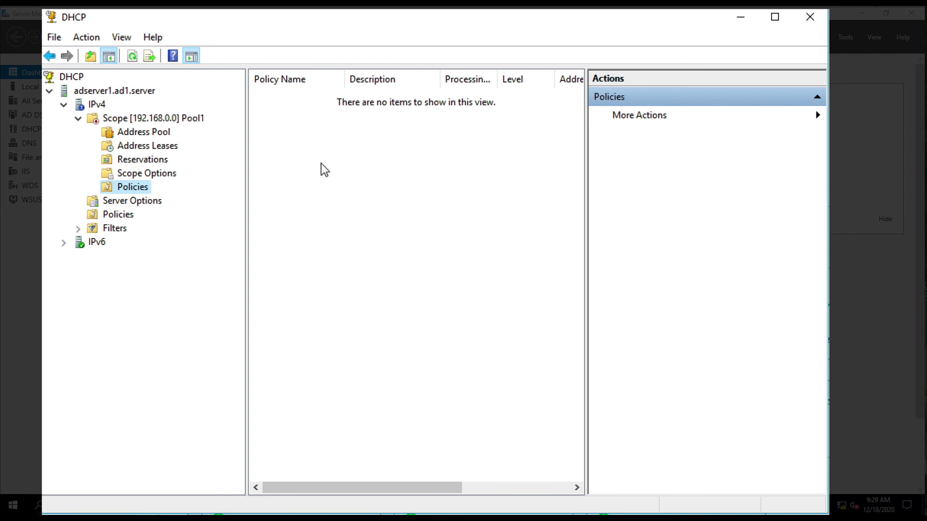
right_click(321, 163)
left_click(133, 190)
- Start a New Policy wizard and cancel it without naming a policy
right_click(133, 190)
left_click(167, 196)
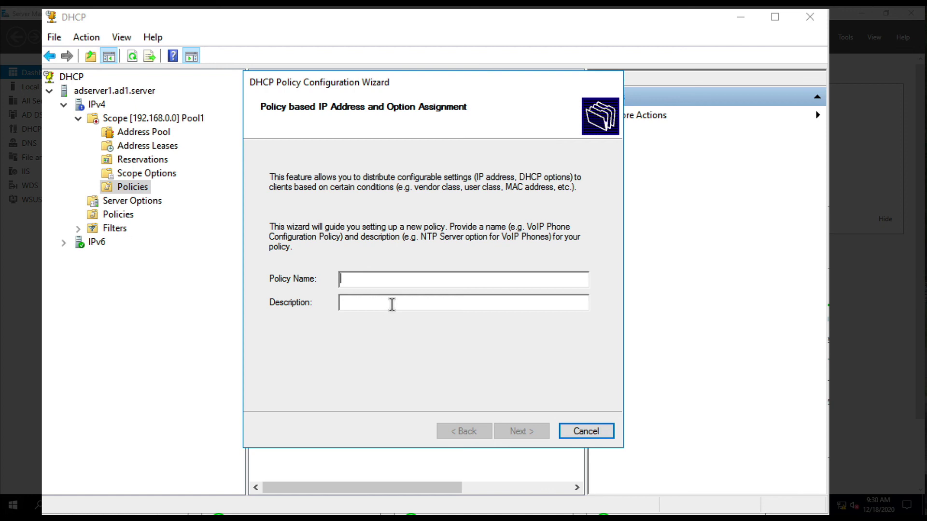
left_click(584, 432)
- Open and cancel the Server Options settings, then show Pool1's scope contents
left_click(155, 203)
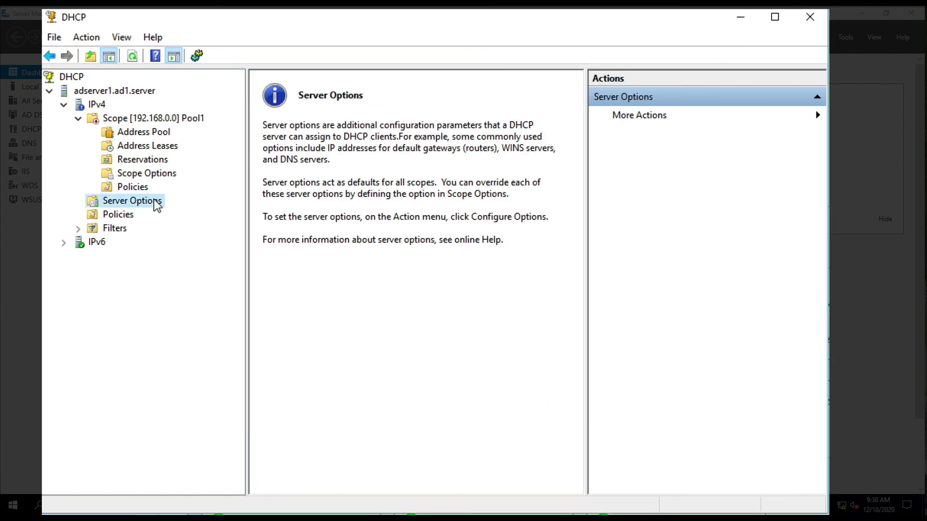
right_click(149, 201)
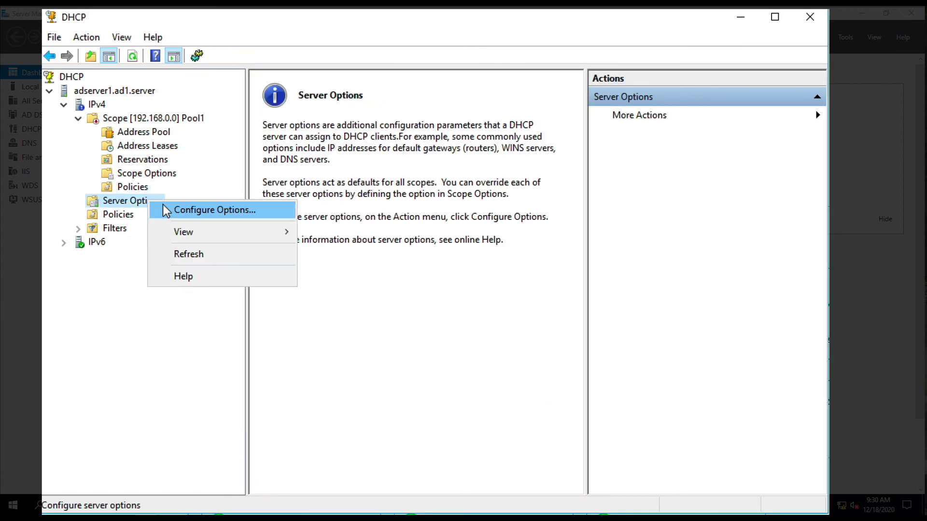
left_click(166, 210)
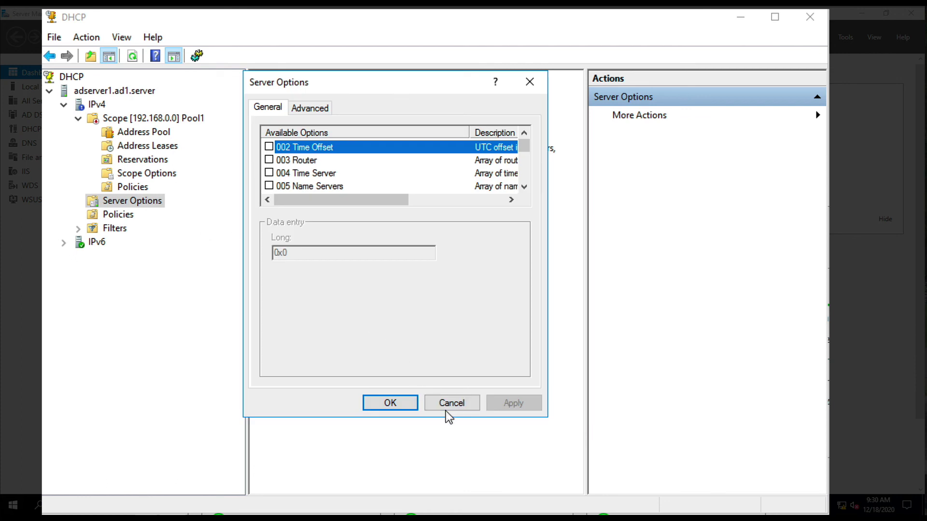
left_click(448, 399)
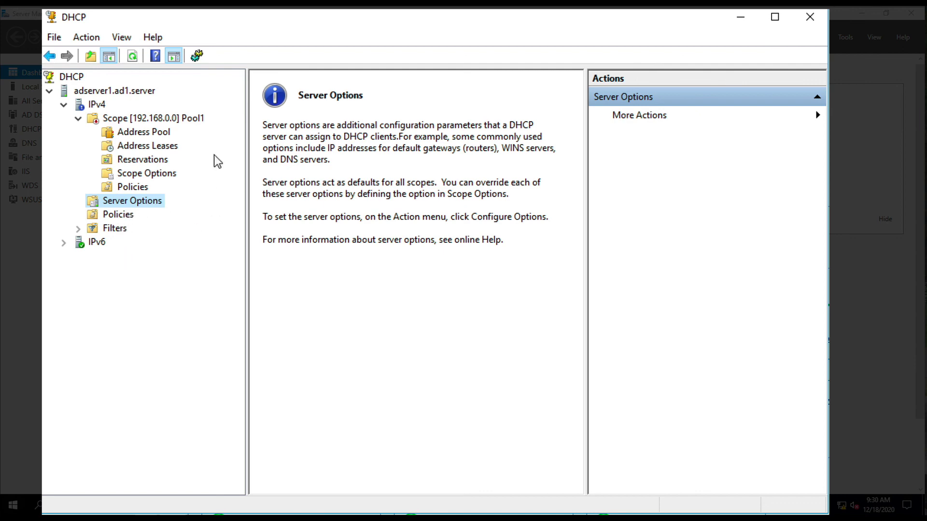
left_click(192, 118)
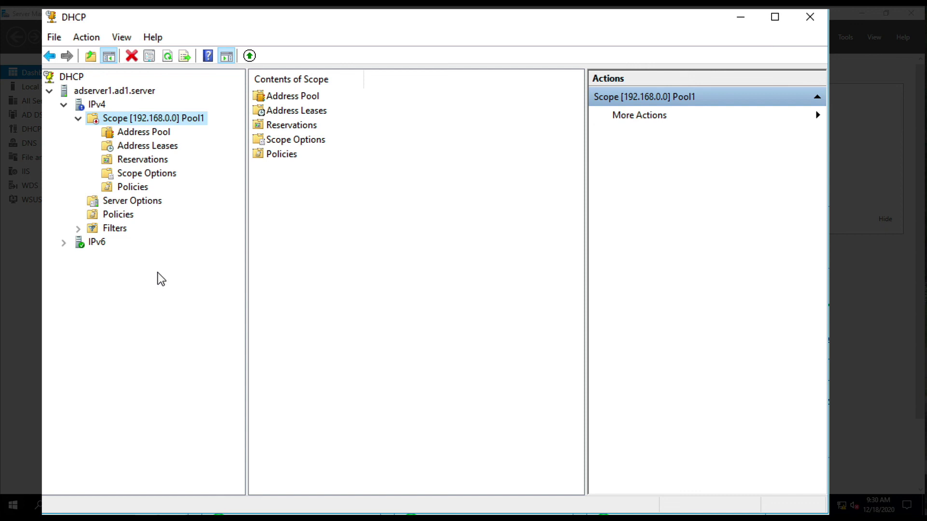
left_click(150, 133)
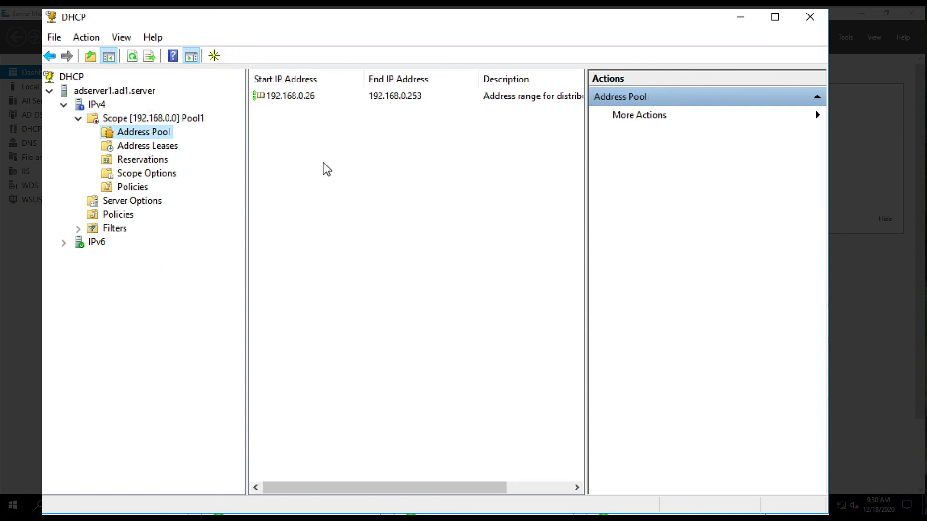
right_click(111, 120)
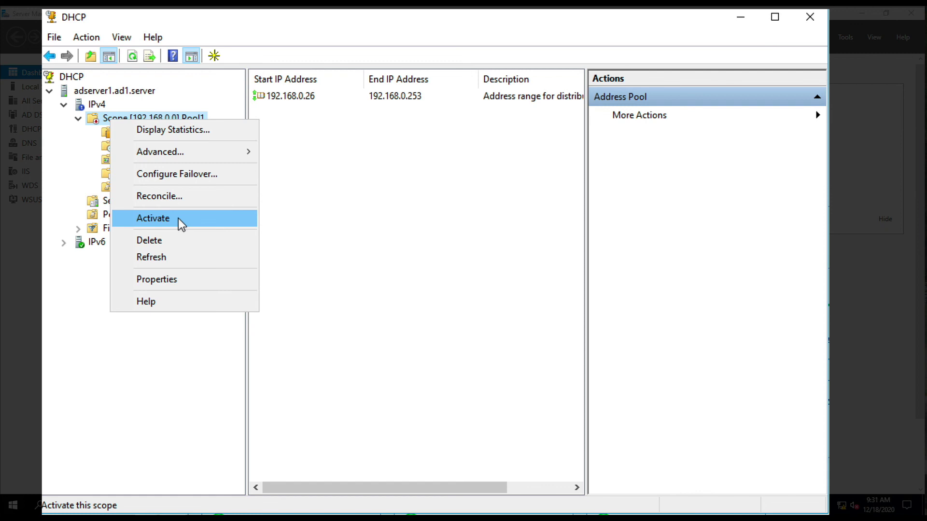
left_click(426, 25)
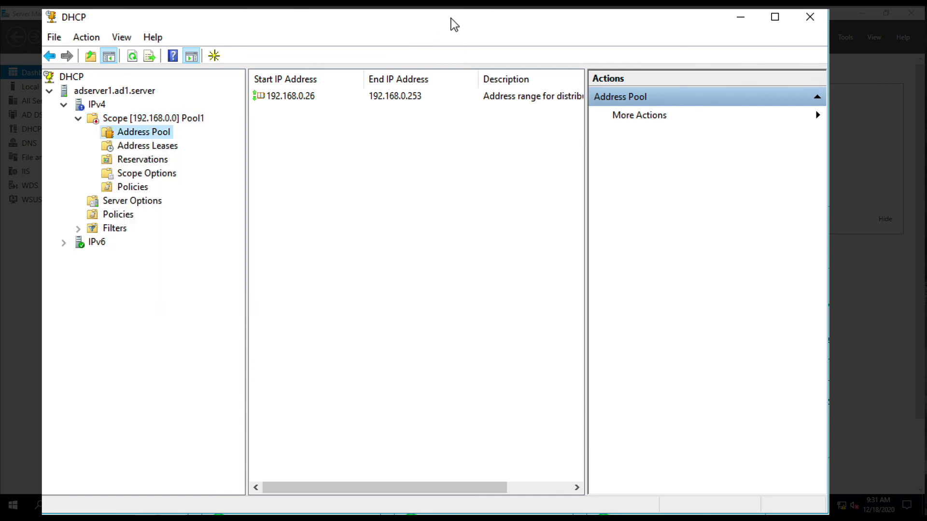